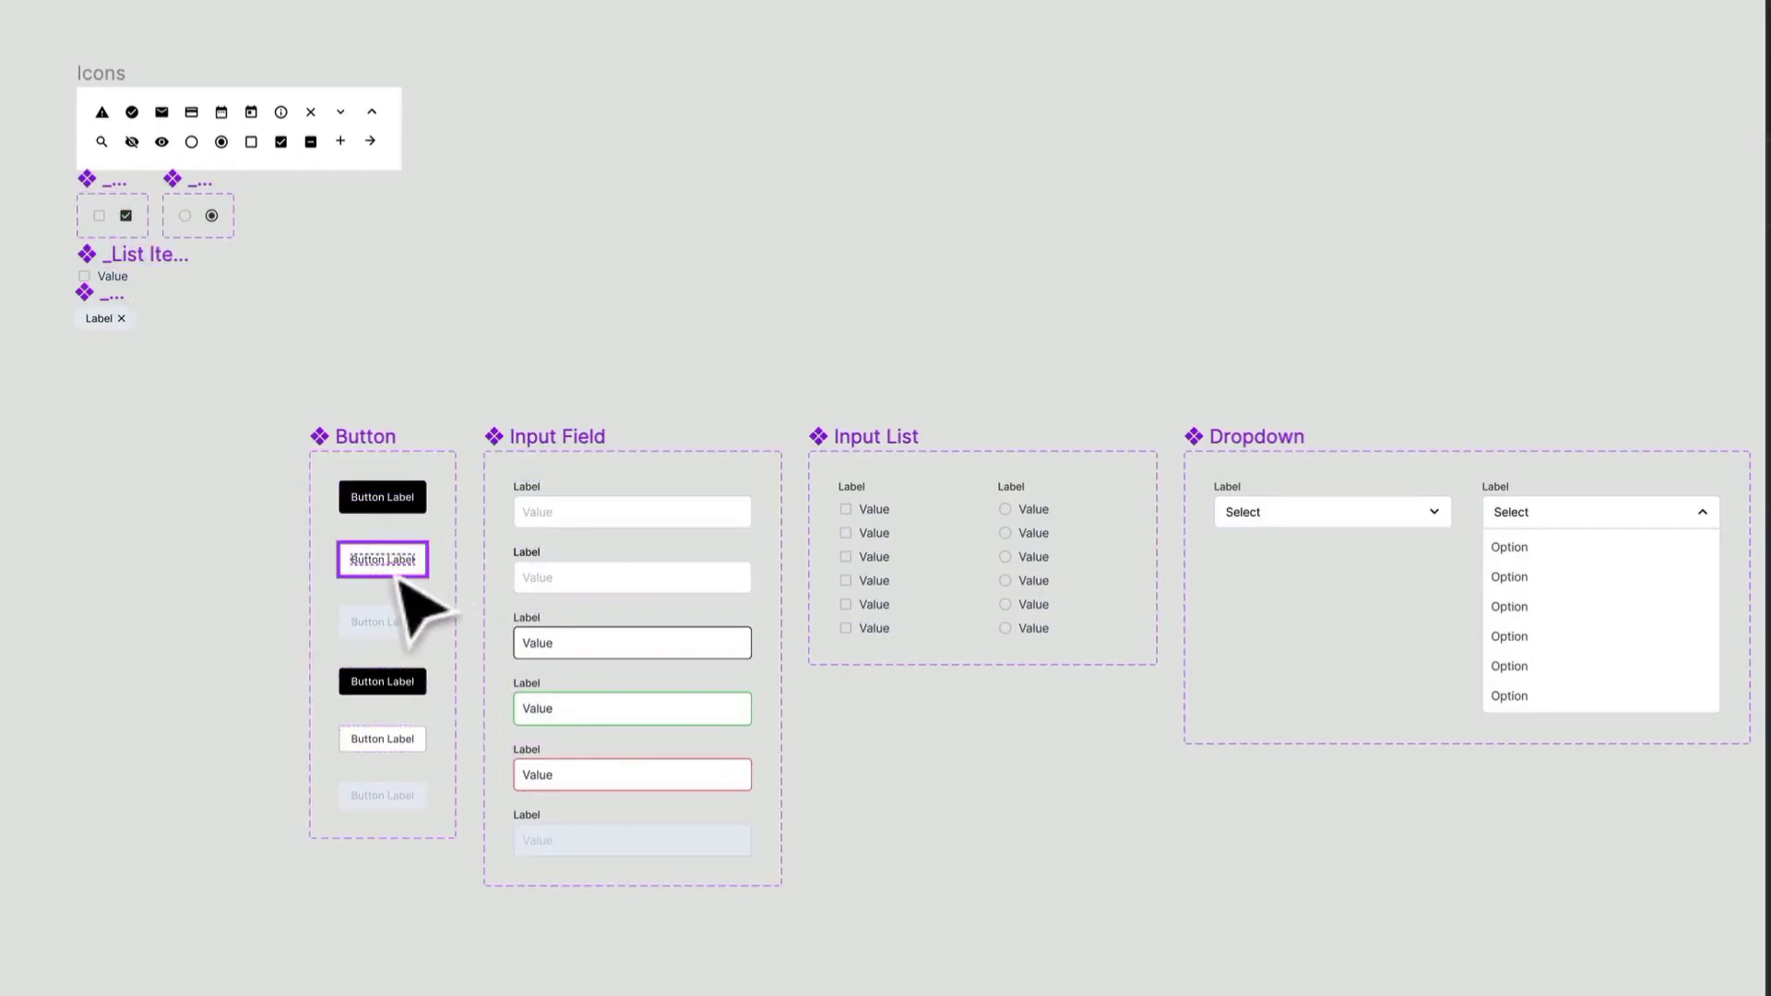
- Place an instance of the Primary, Large button on the empty canvas to the left of the Button component set
scroll(402, 504, up, 6)
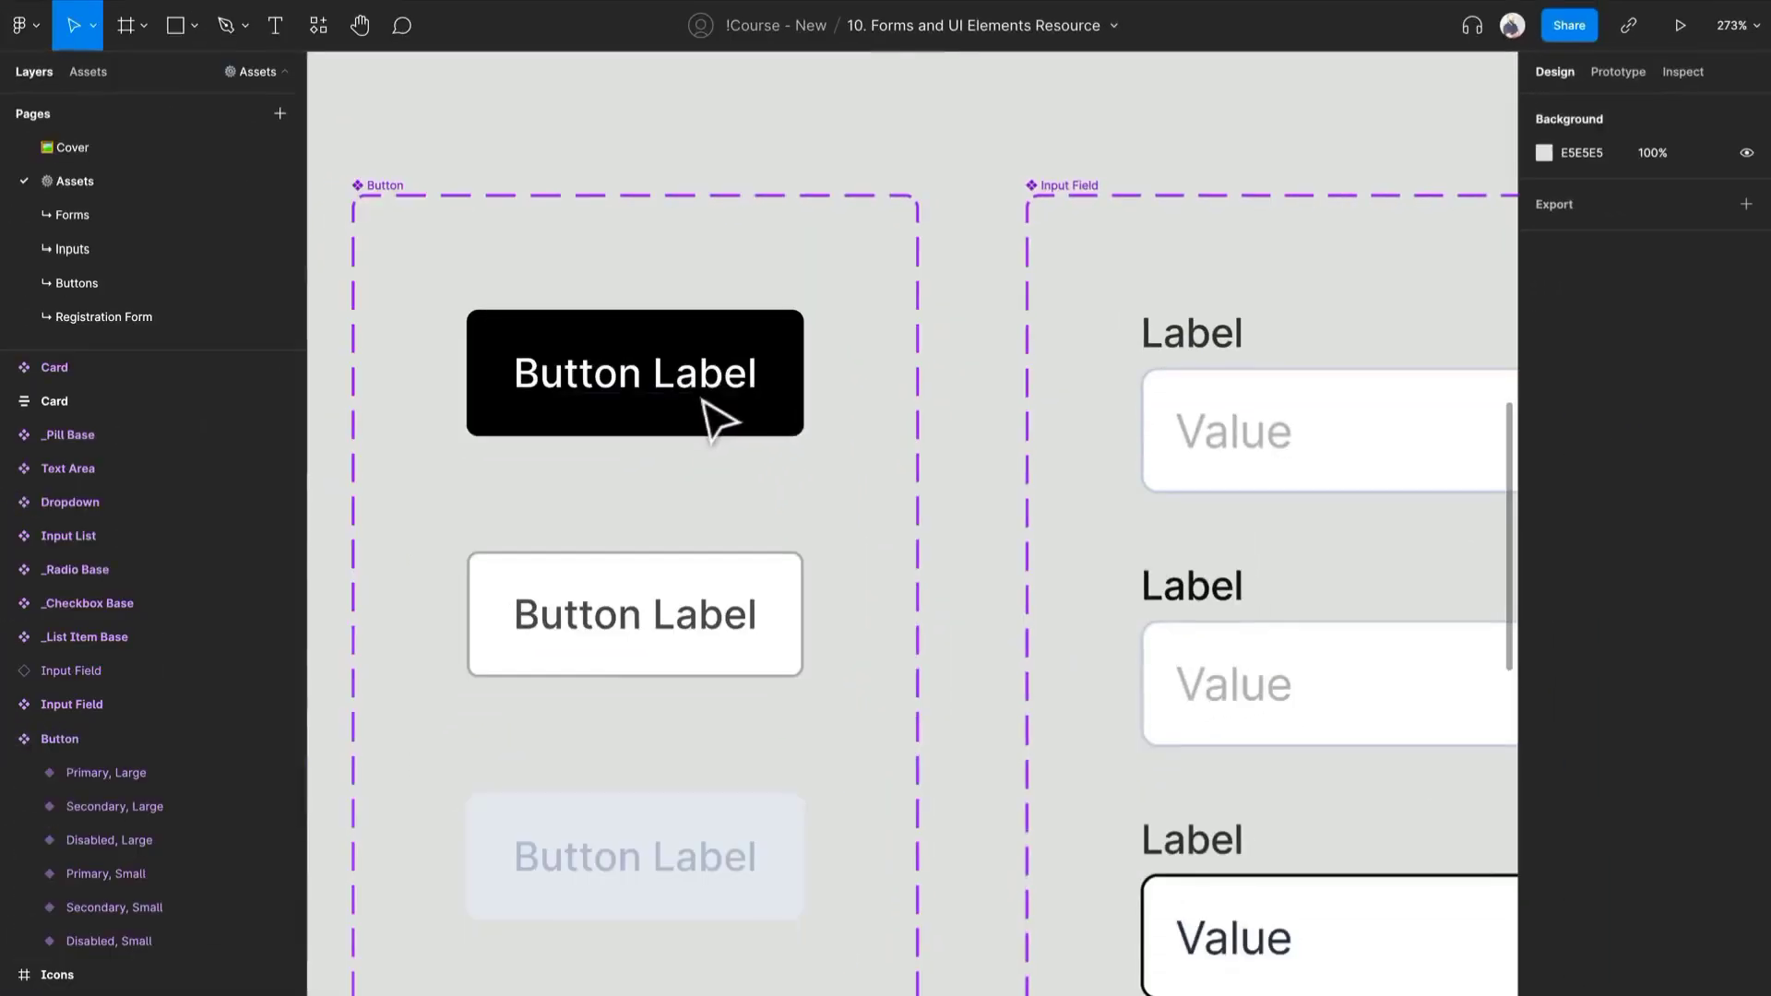
click(780, 438)
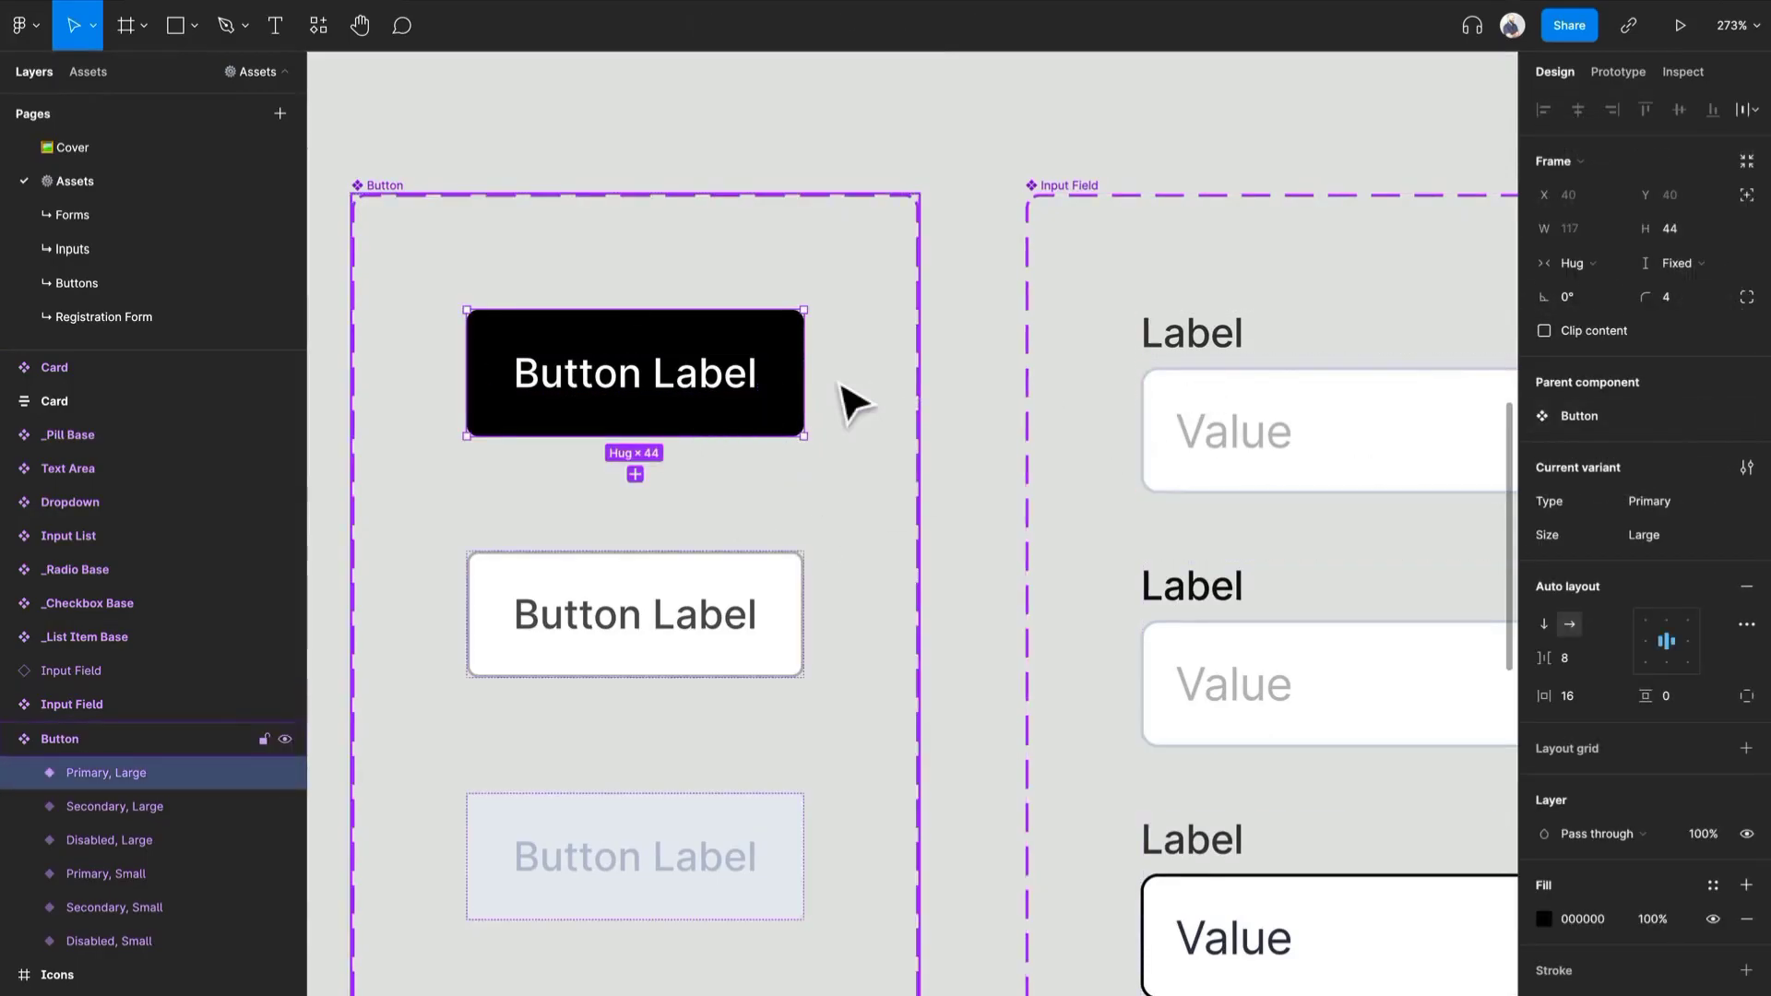
scroll(853, 403, down, 10)
drag(820, 382, 653, 373)
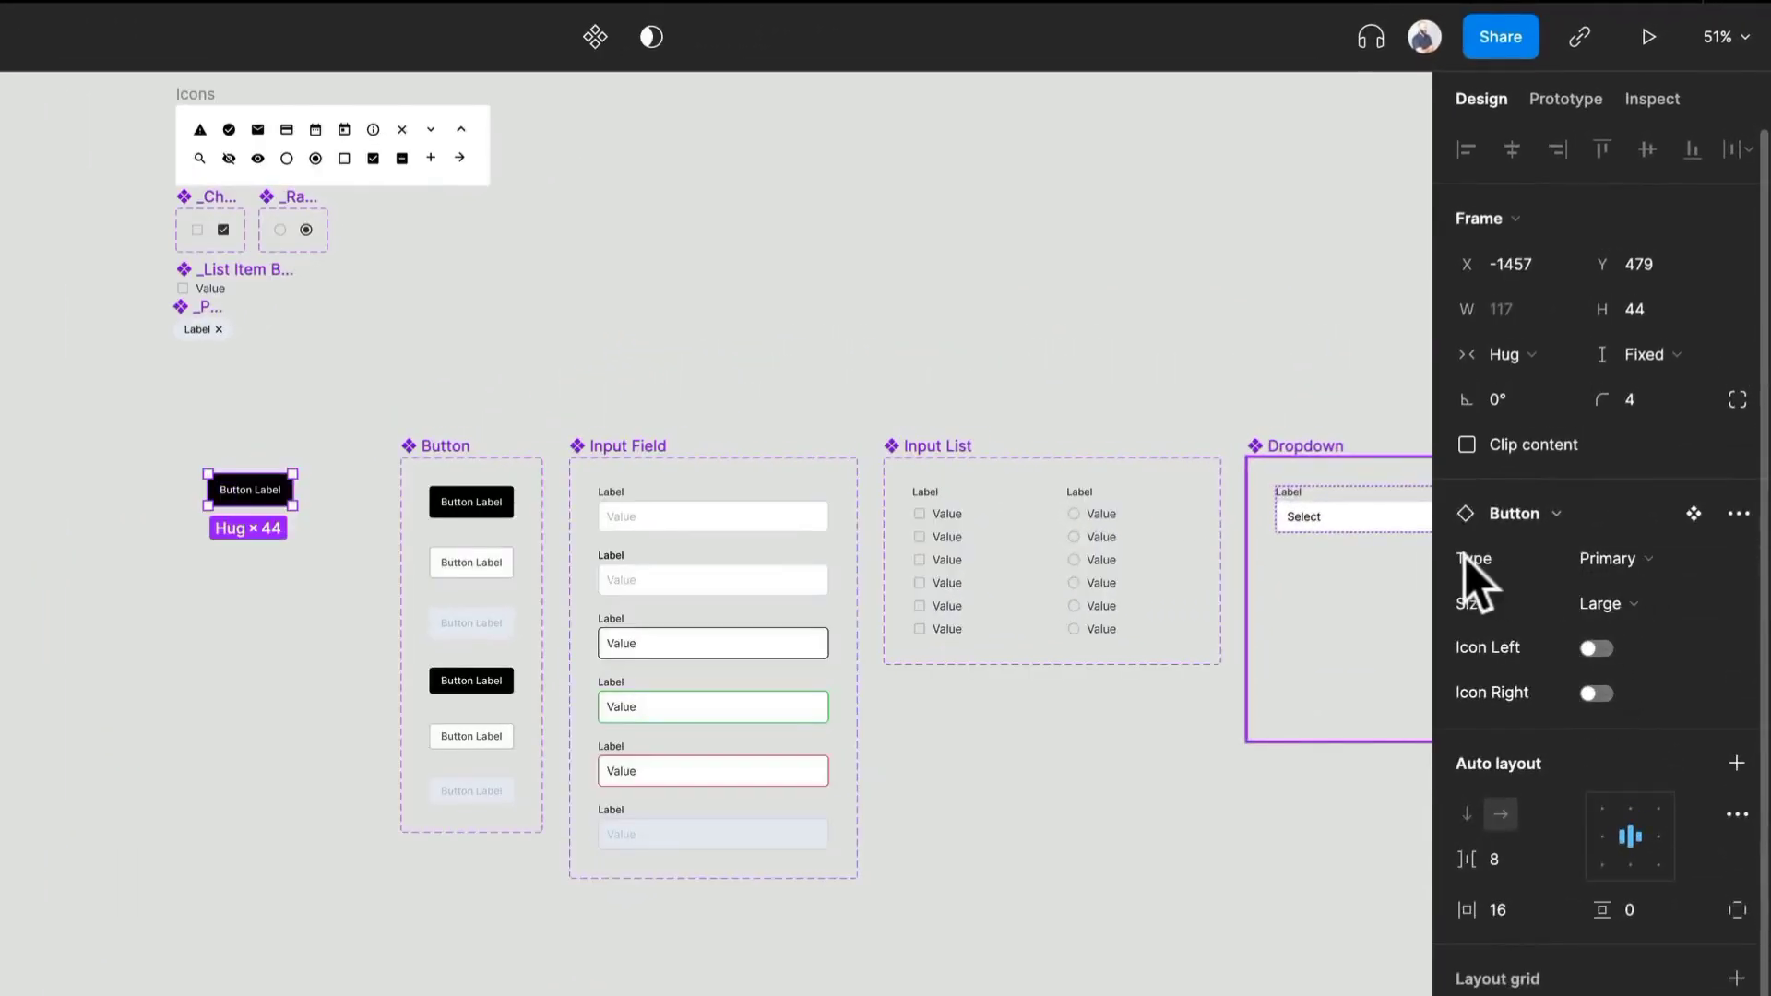
- Switch the button instance's right icon on and back off
scroll(214, 523, up, 8)
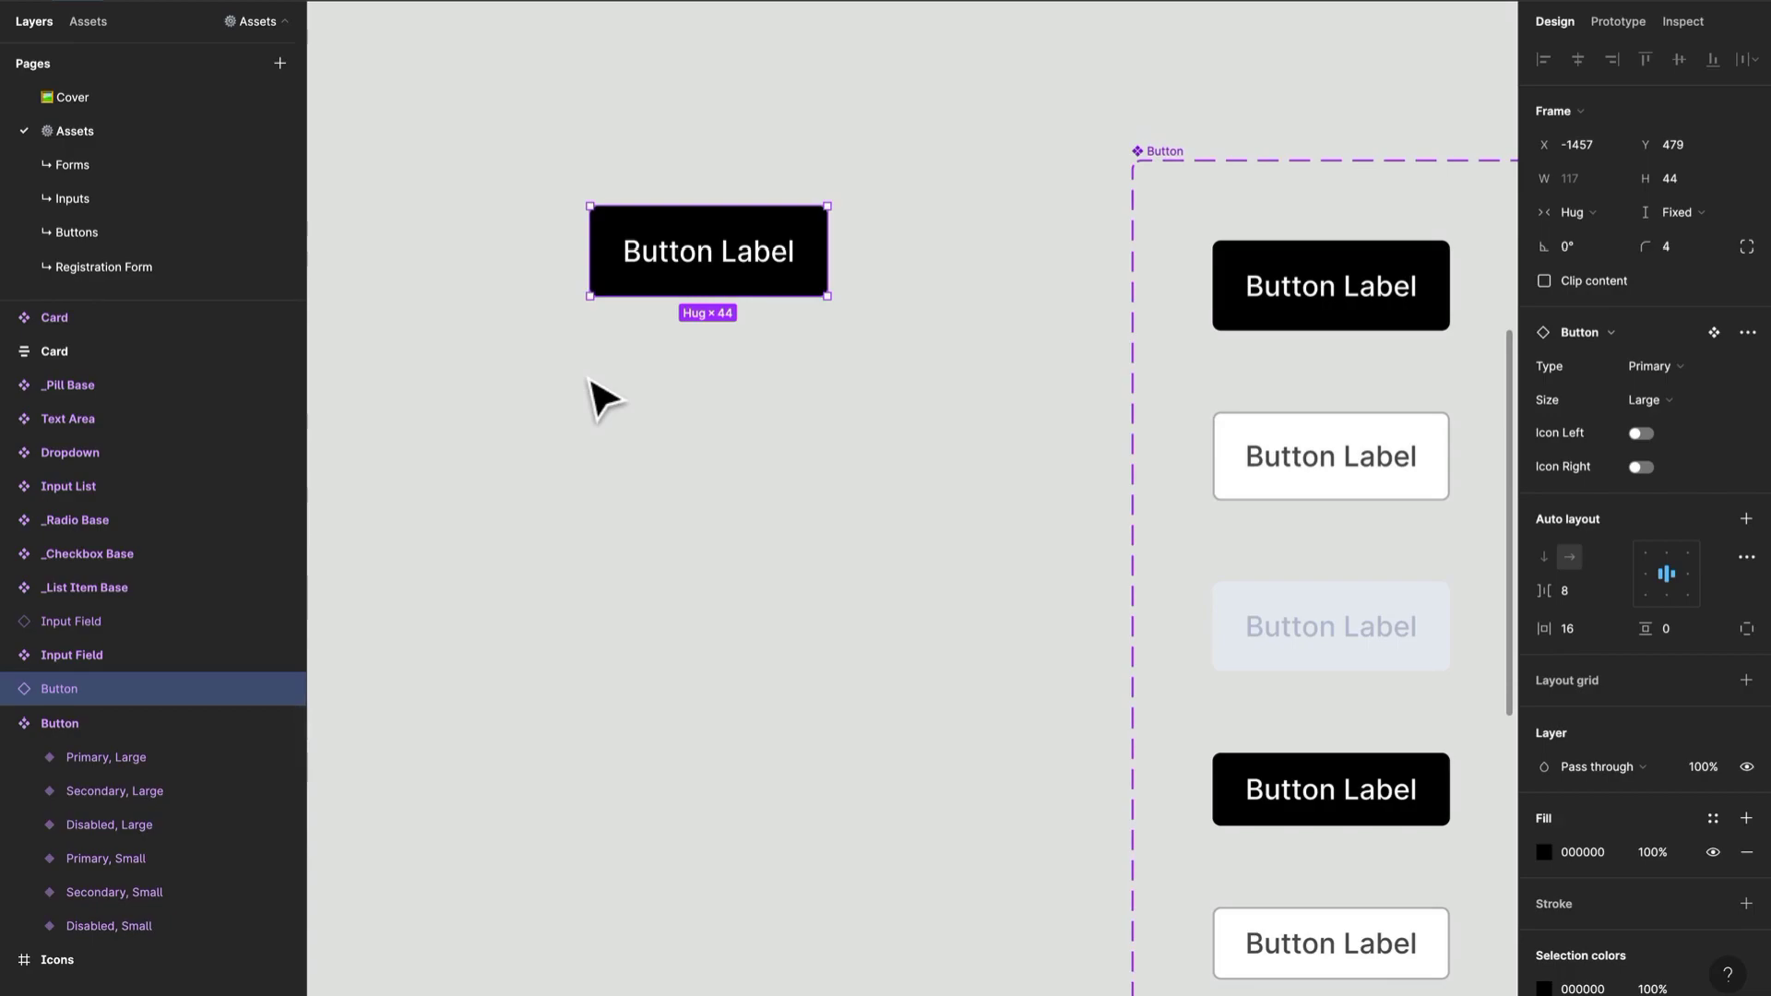
drag(1052, 418, 690, 367)
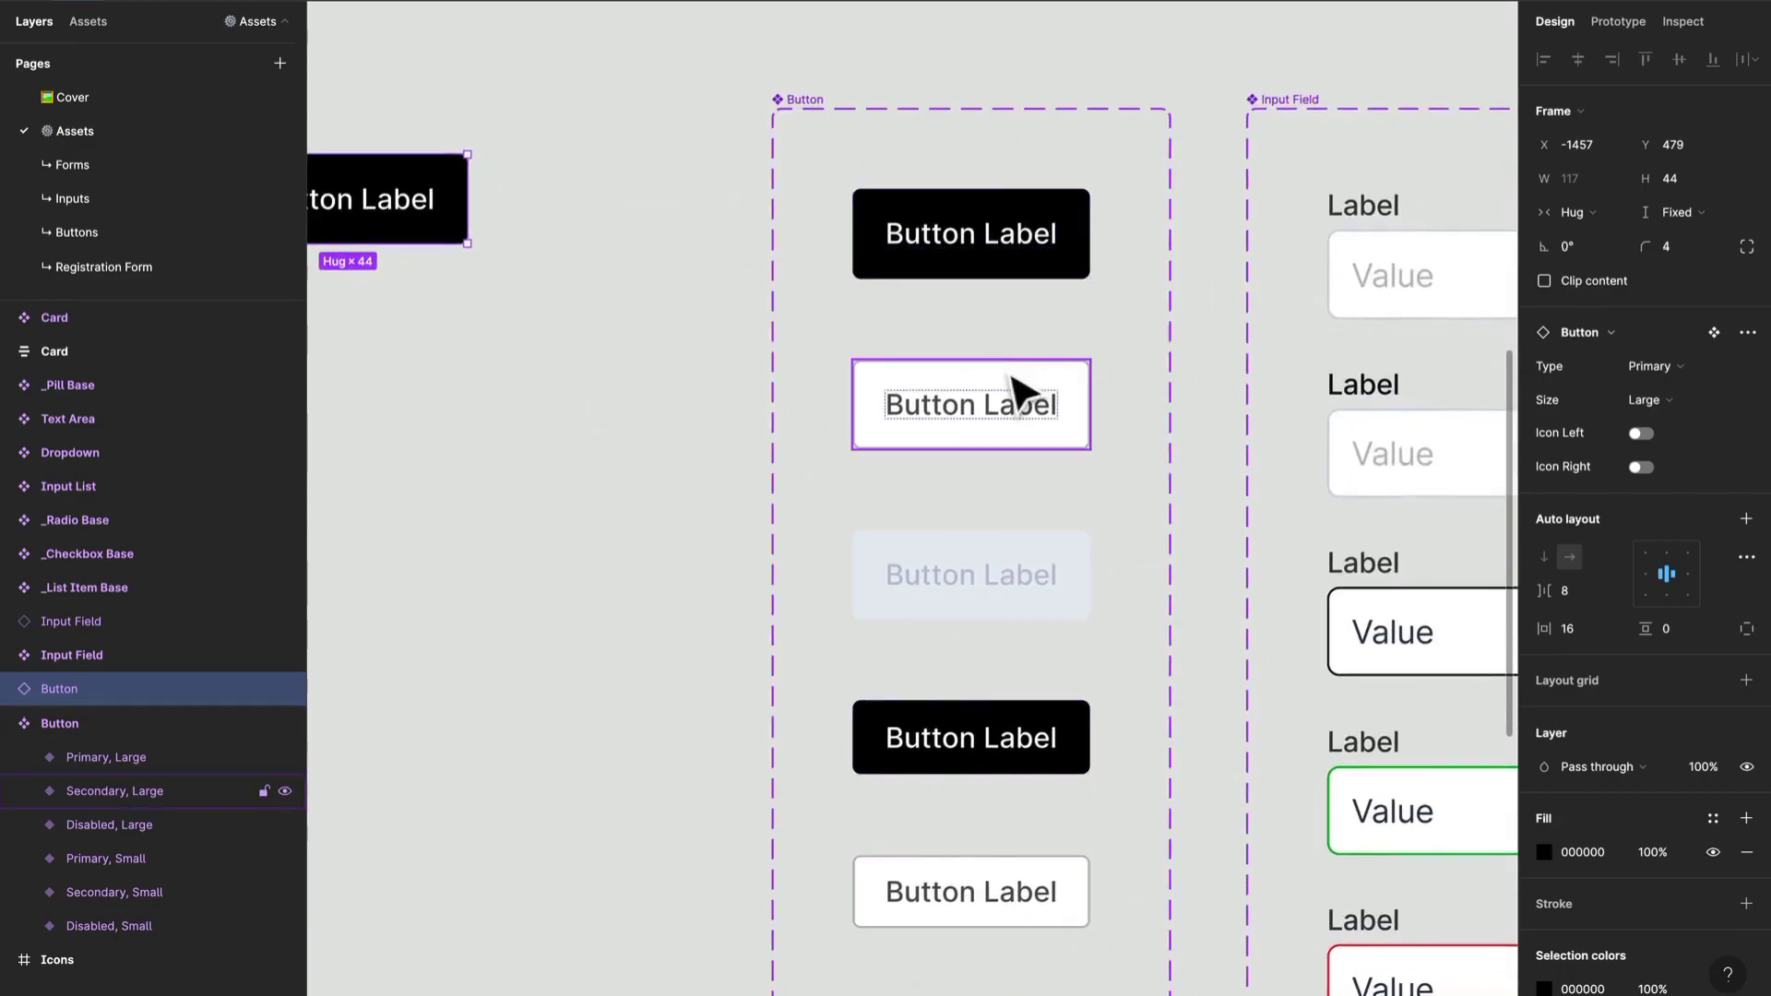
scroll(1015, 381, down, 1)
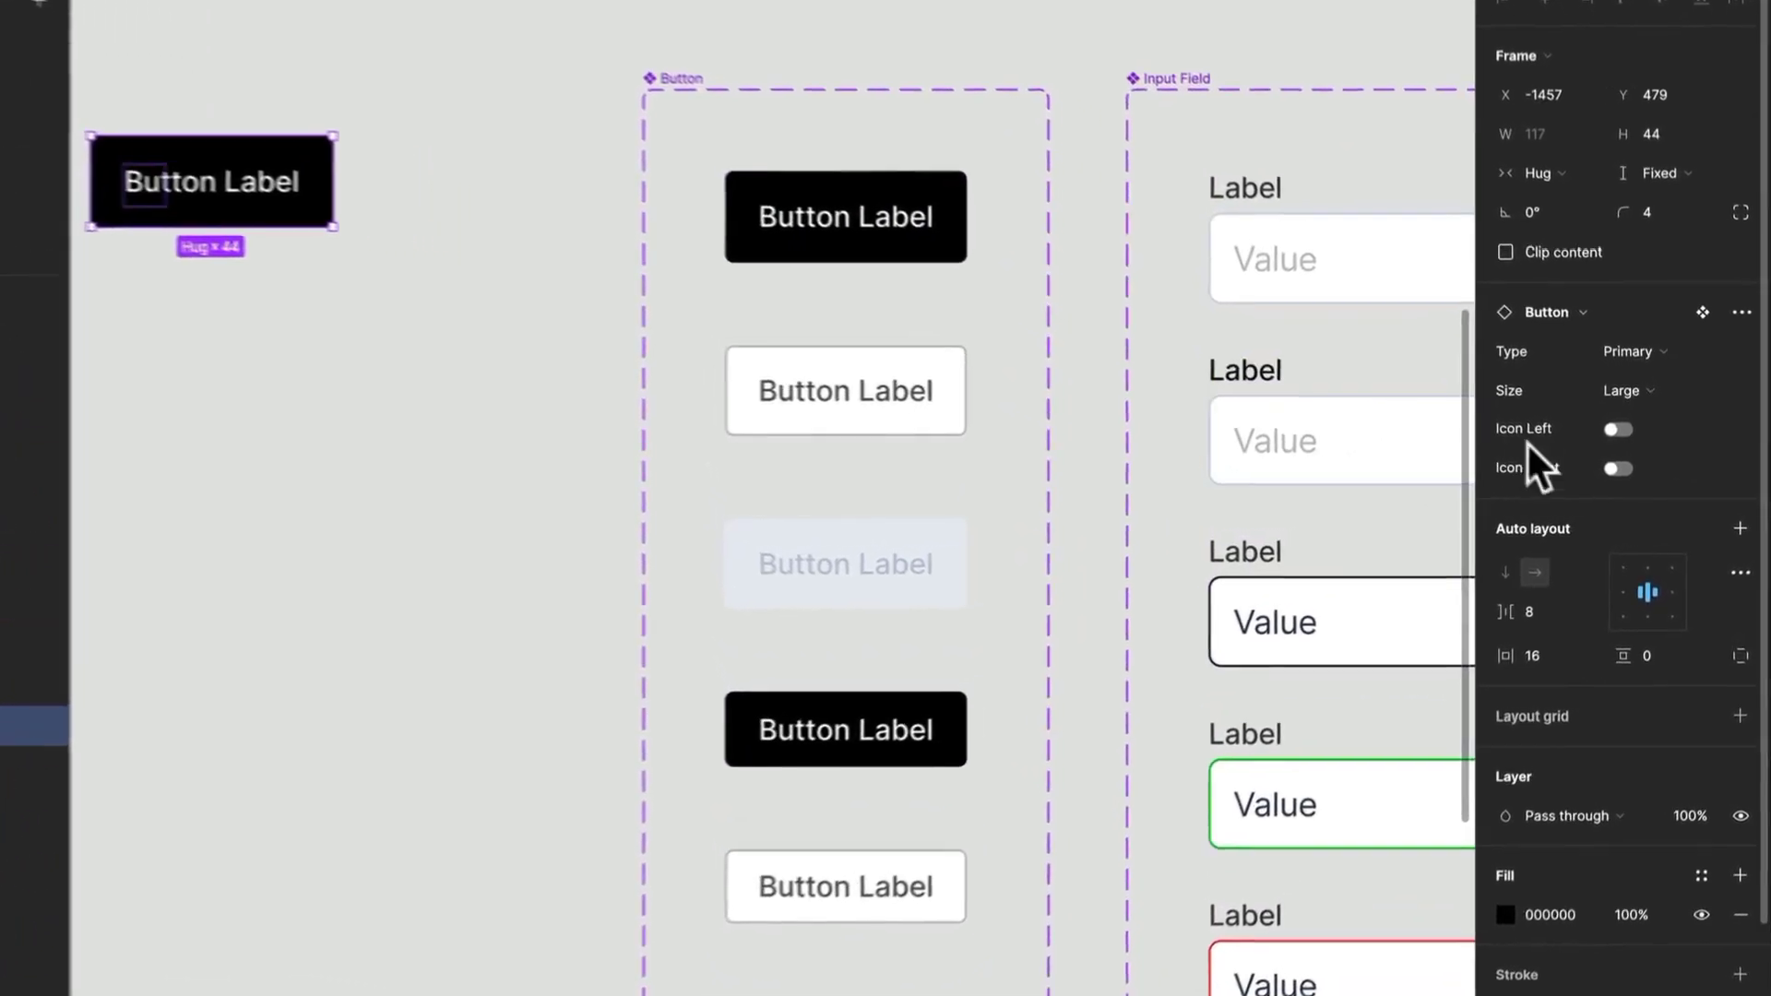
click(1609, 468)
click(1610, 468)
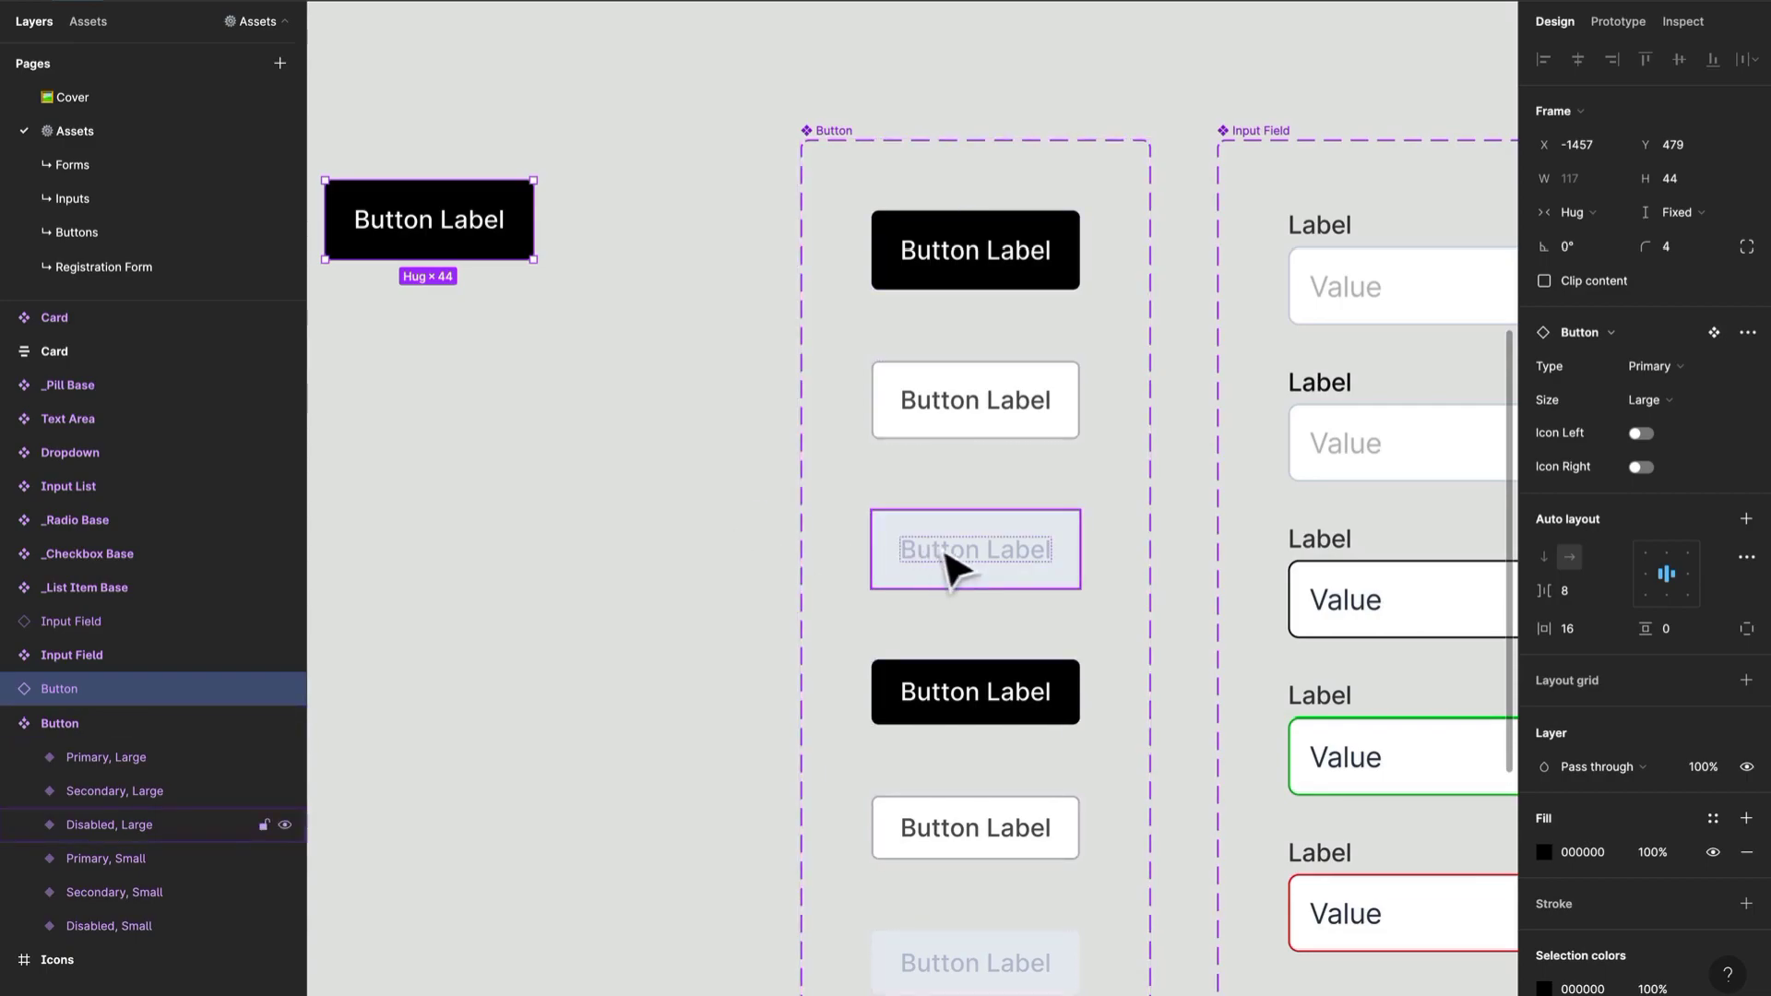
- Place an instance of the Default Empty input field on the empty canvas below the Input List component set
drag(1012, 591, 771, 568)
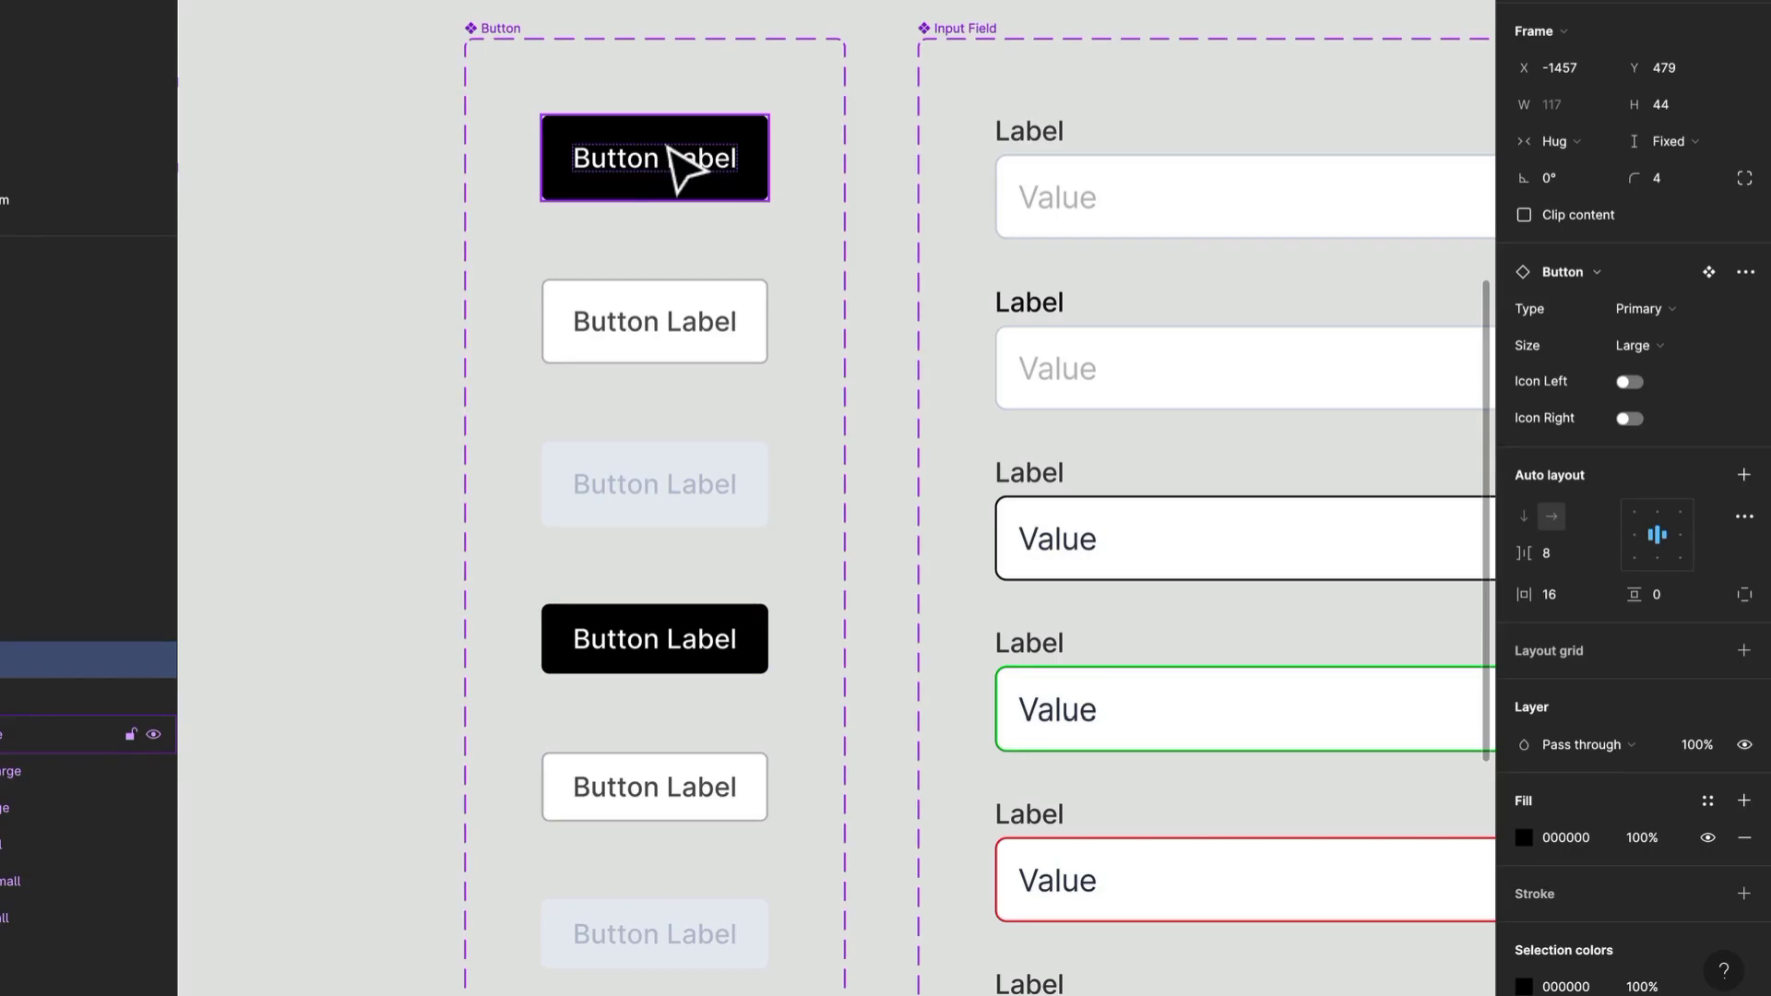
drag(455, 309, 850, 323)
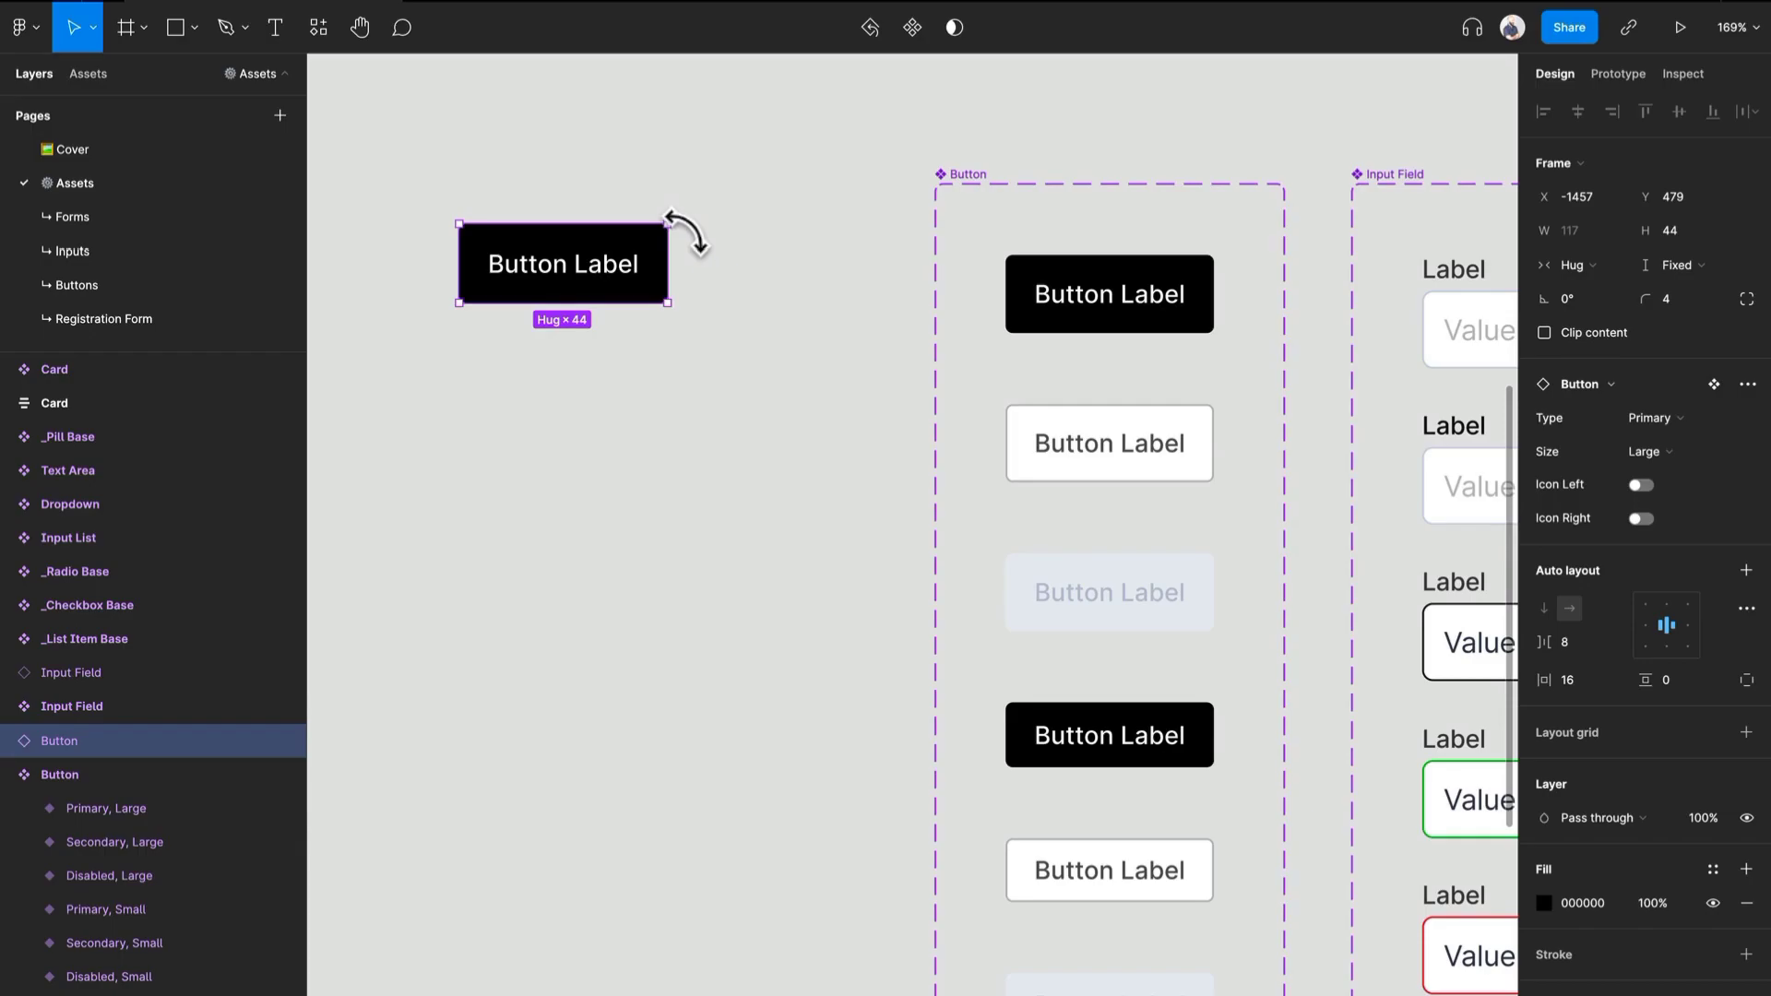
drag(858, 332, 461, 187)
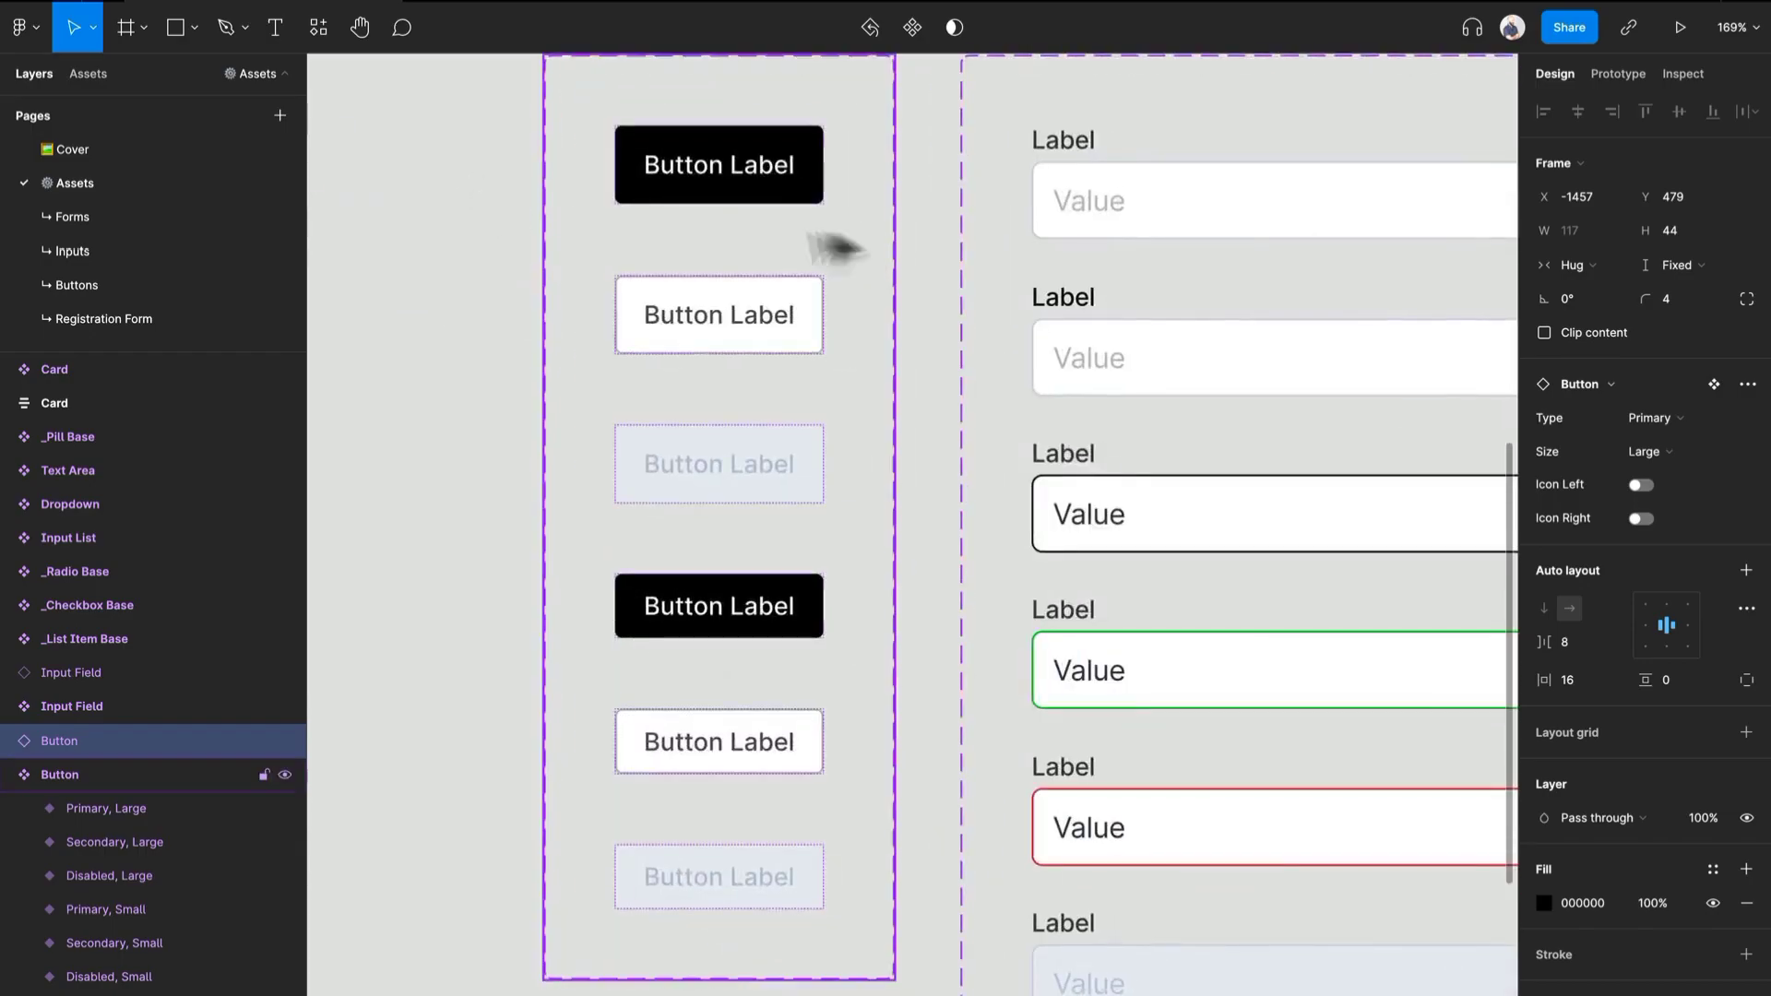
scroll(1096, 251, down, 2)
drag(1269, 318, 660, 355)
scroll(729, 304, down, 2)
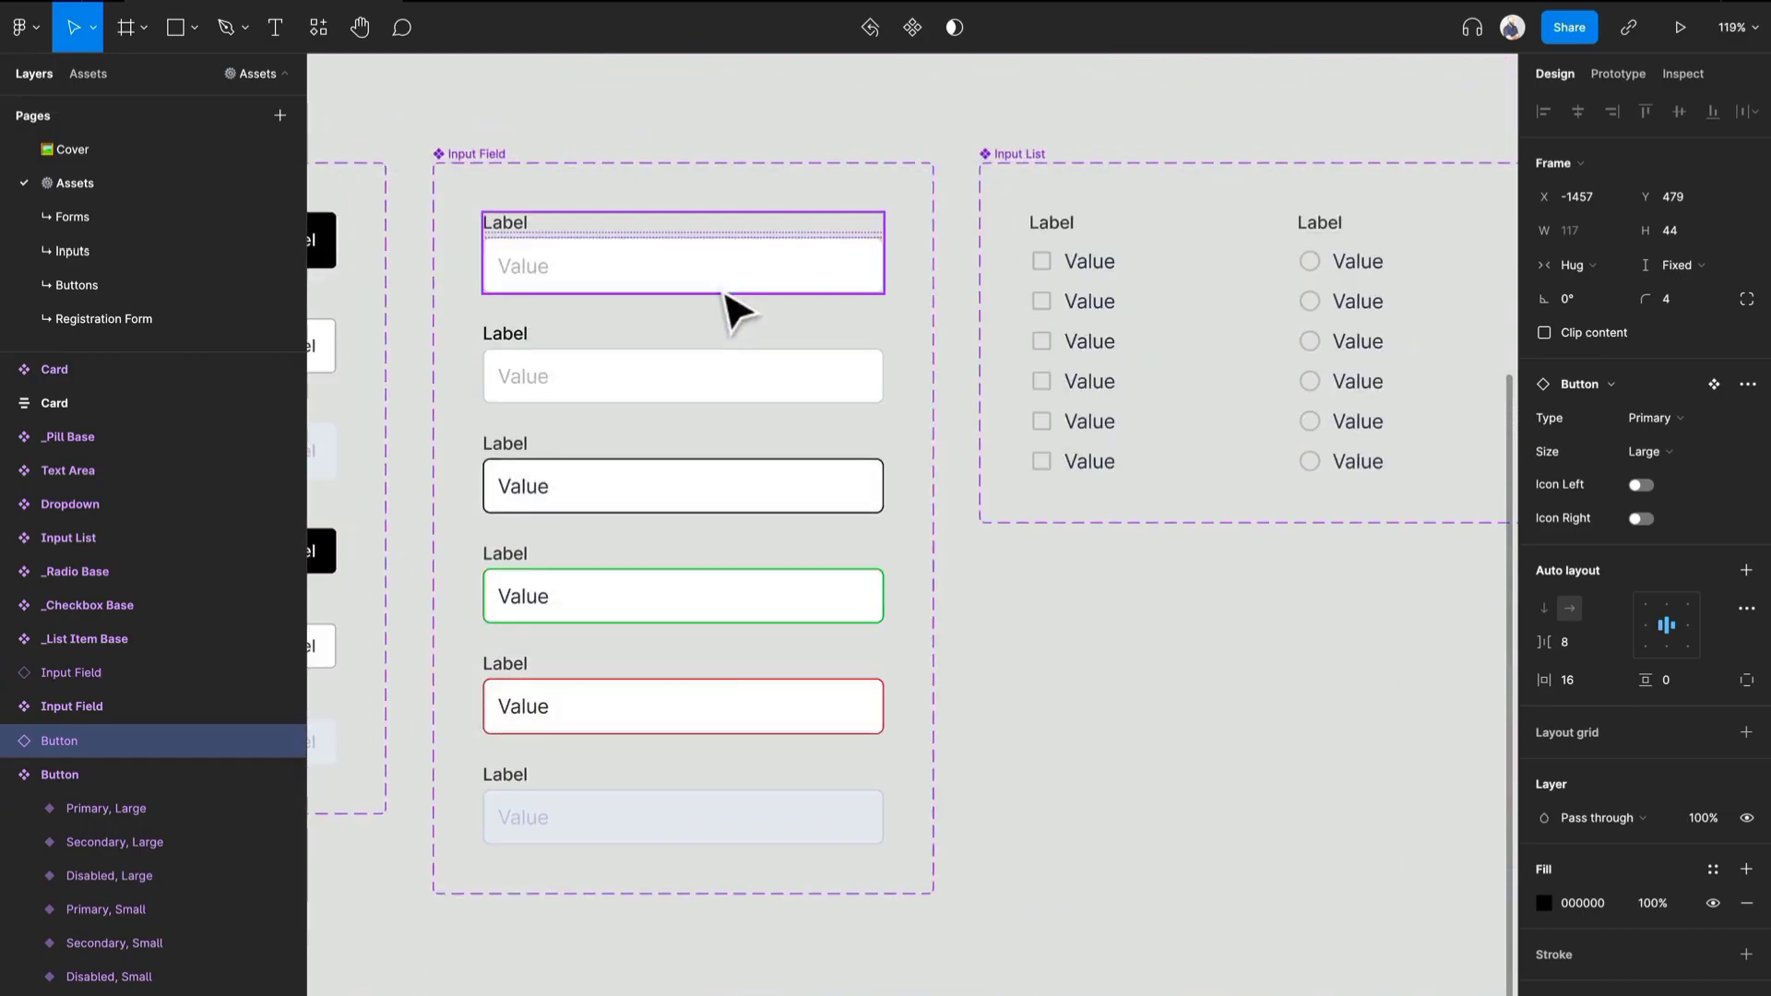
drag(723, 296, 1262, 697)
drag(1261, 697, 986, 551)
scroll(1058, 556, up, 4)
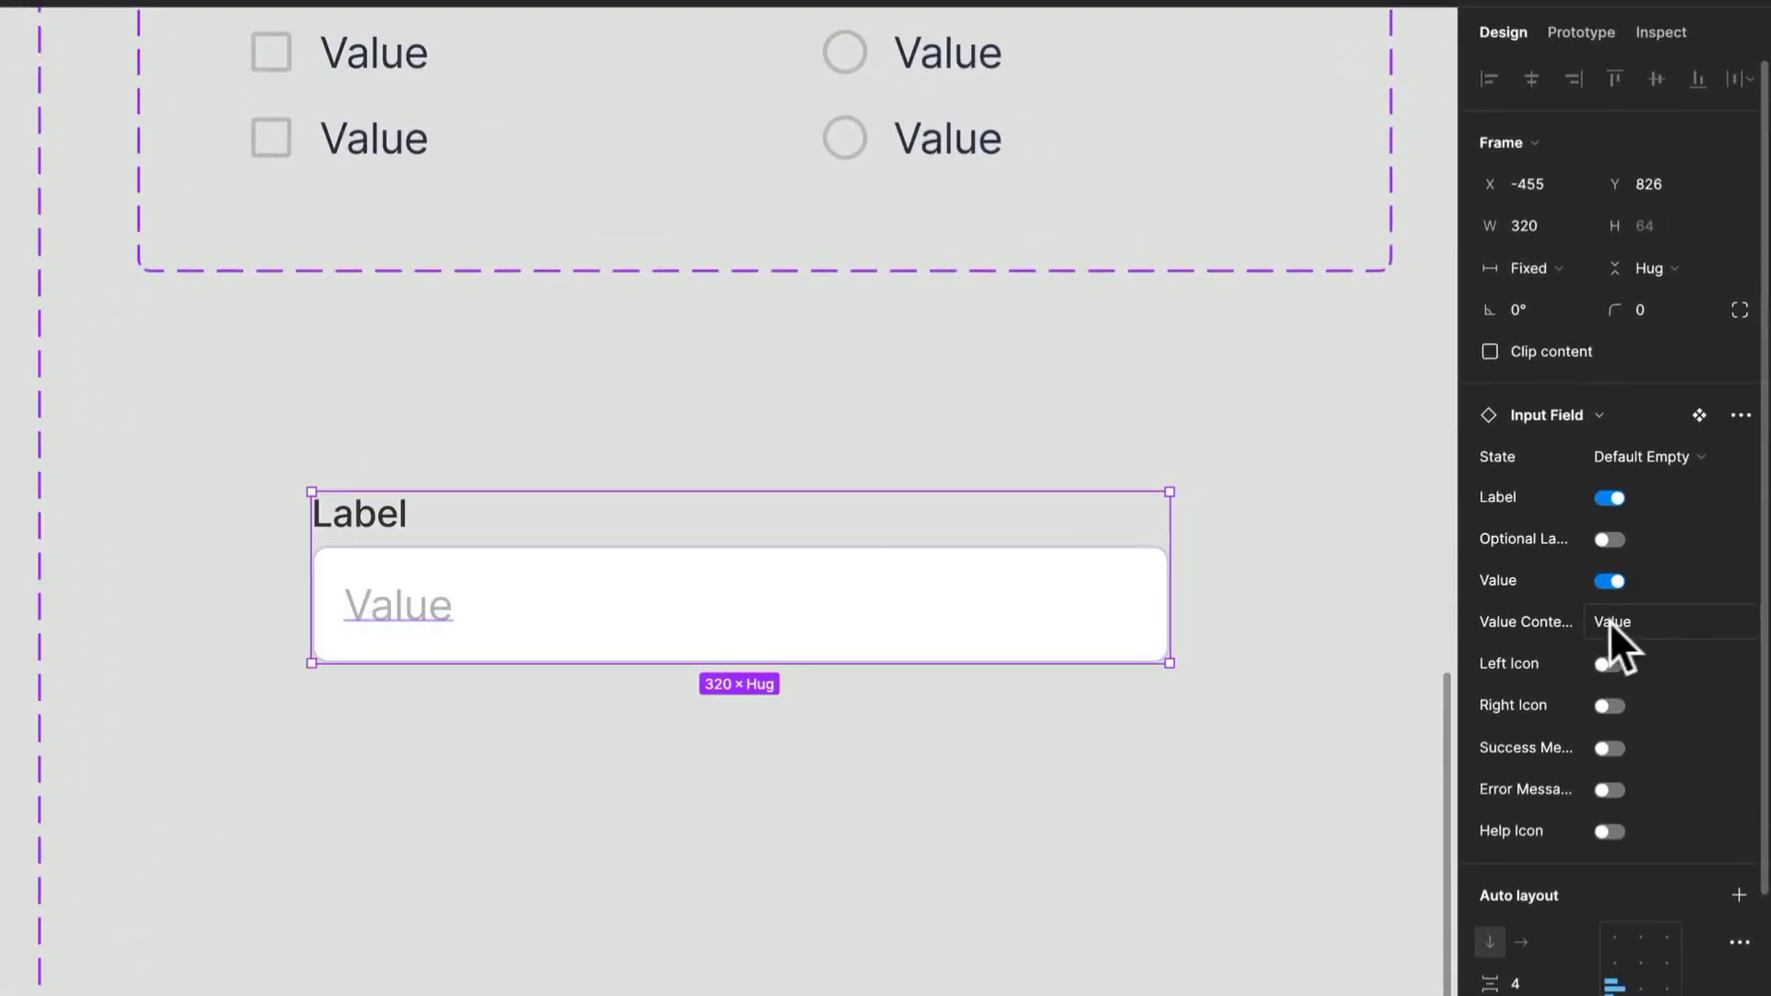
- Set the input field instance's value content to "Hello"
click(1620, 622)
text(Hello)
key(Return)
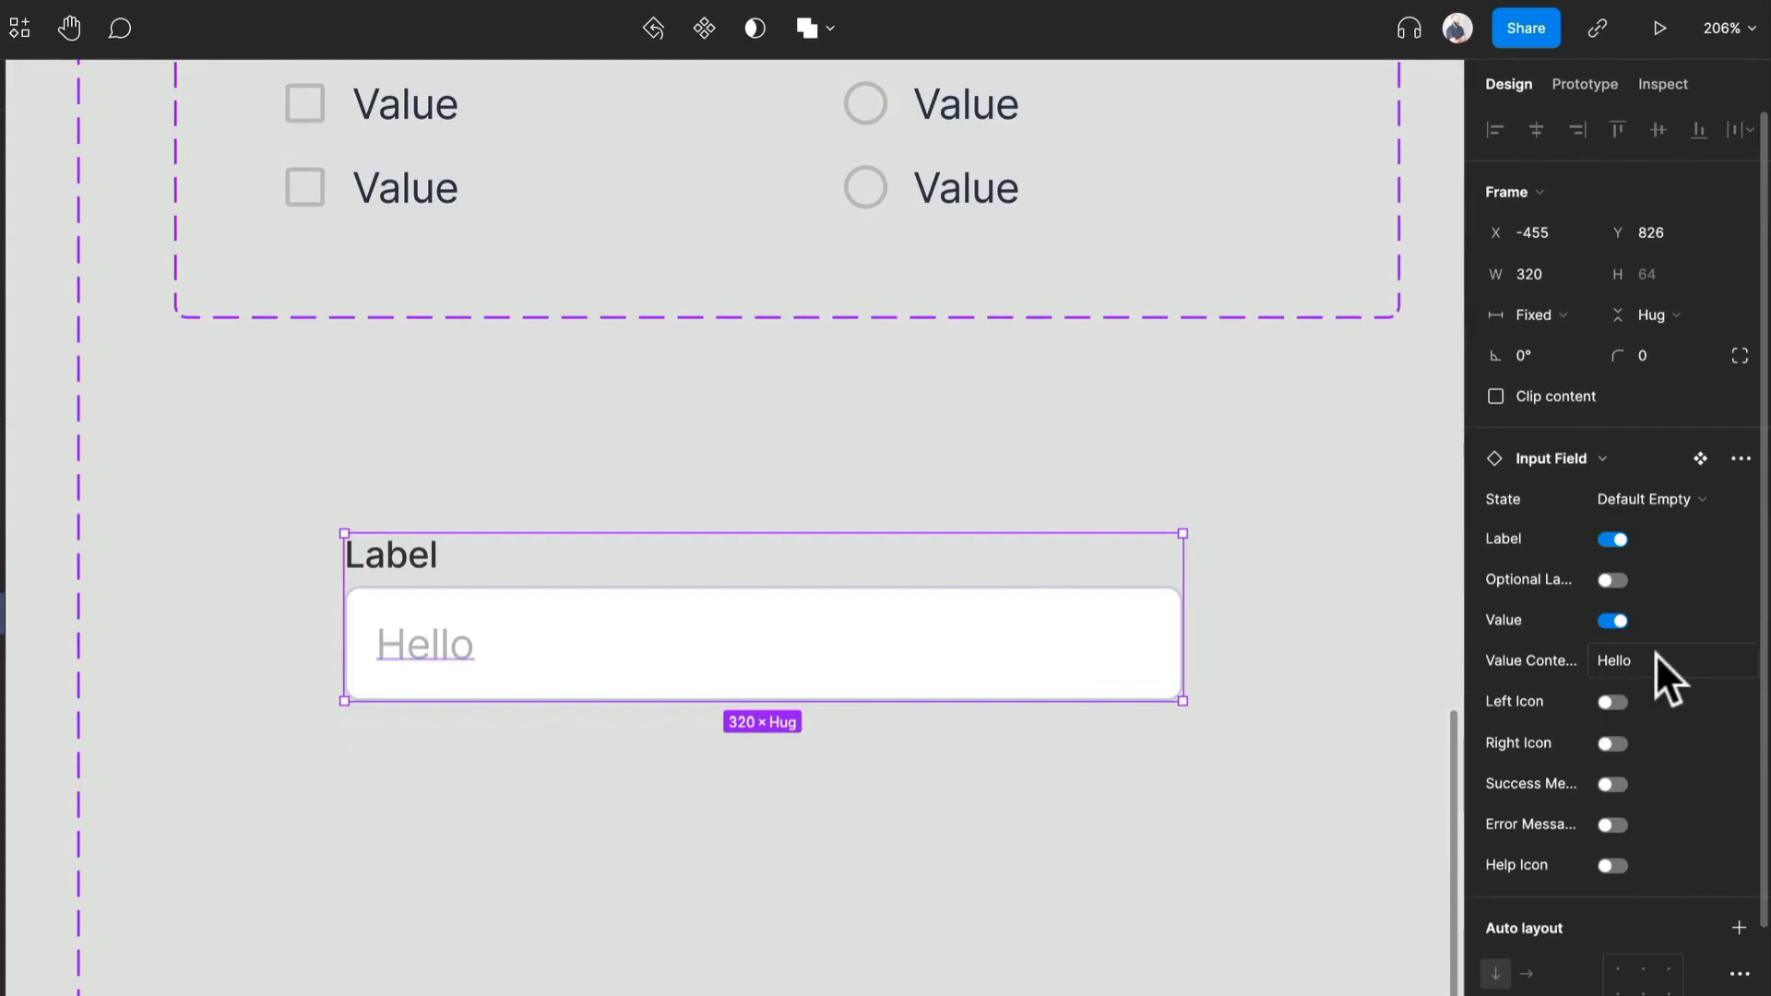
- Examine the value text layer nested inside the input field instance and clear the selection
double_click(493, 672)
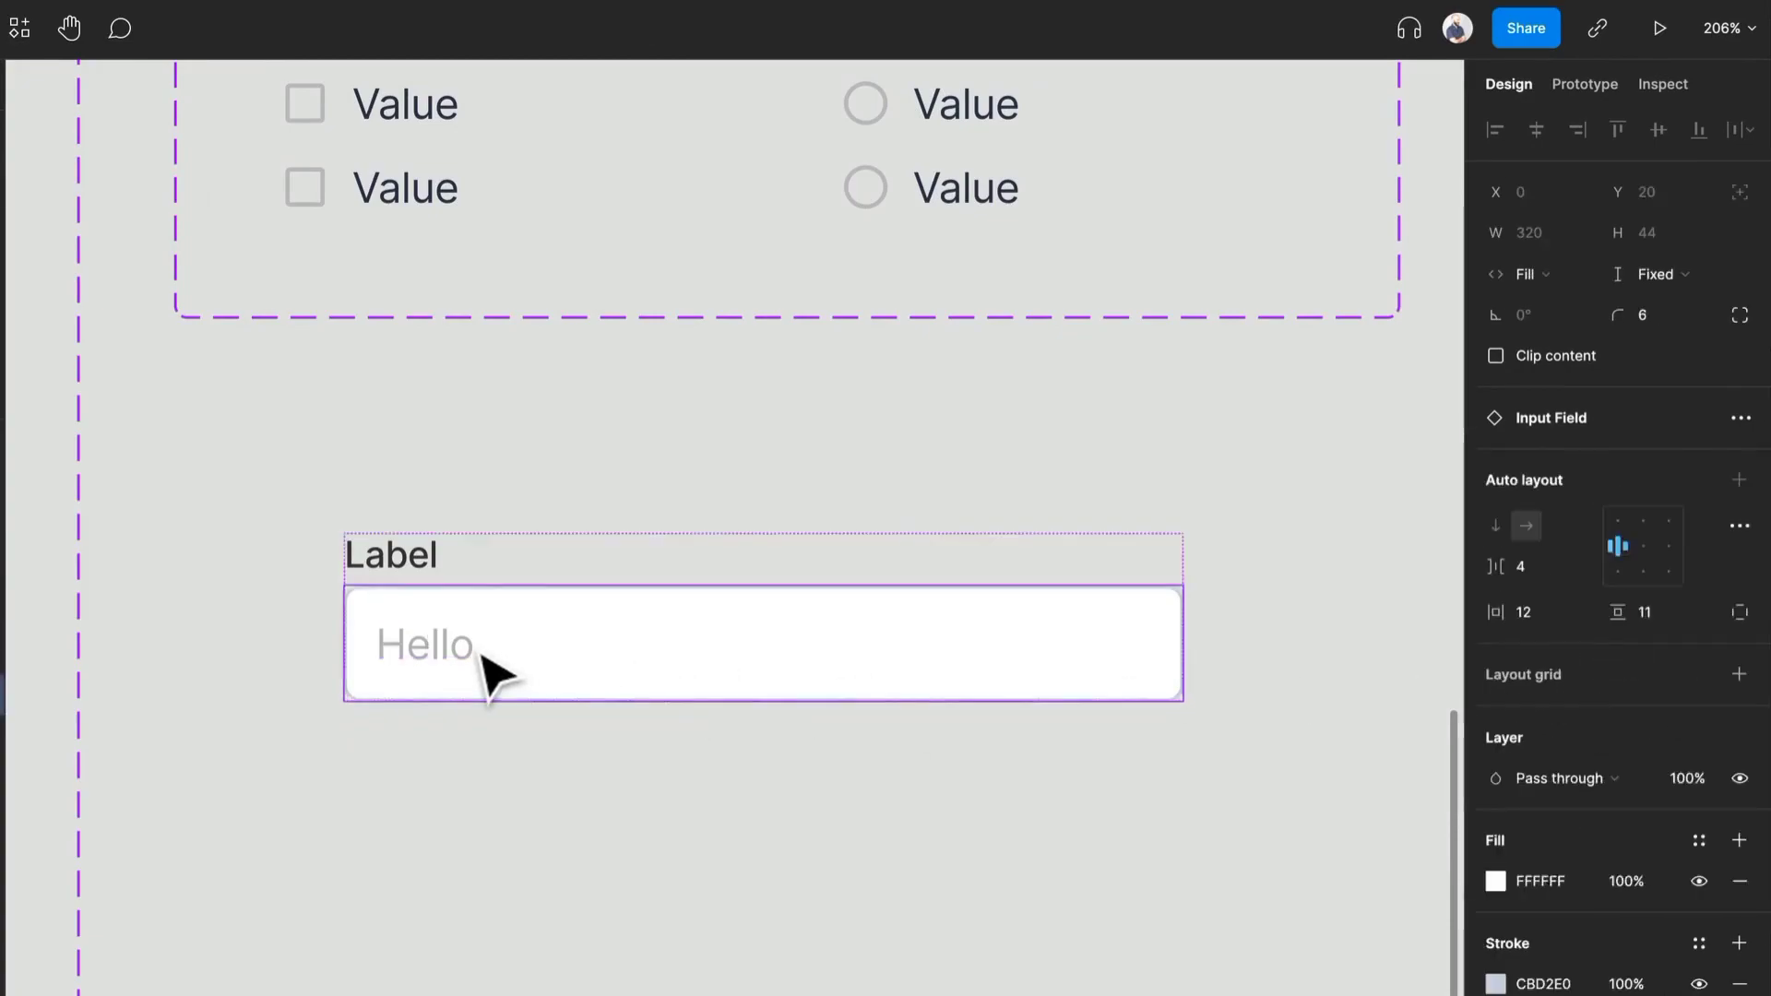
double_click(474, 645)
double_click(474, 645)
key(Escape)
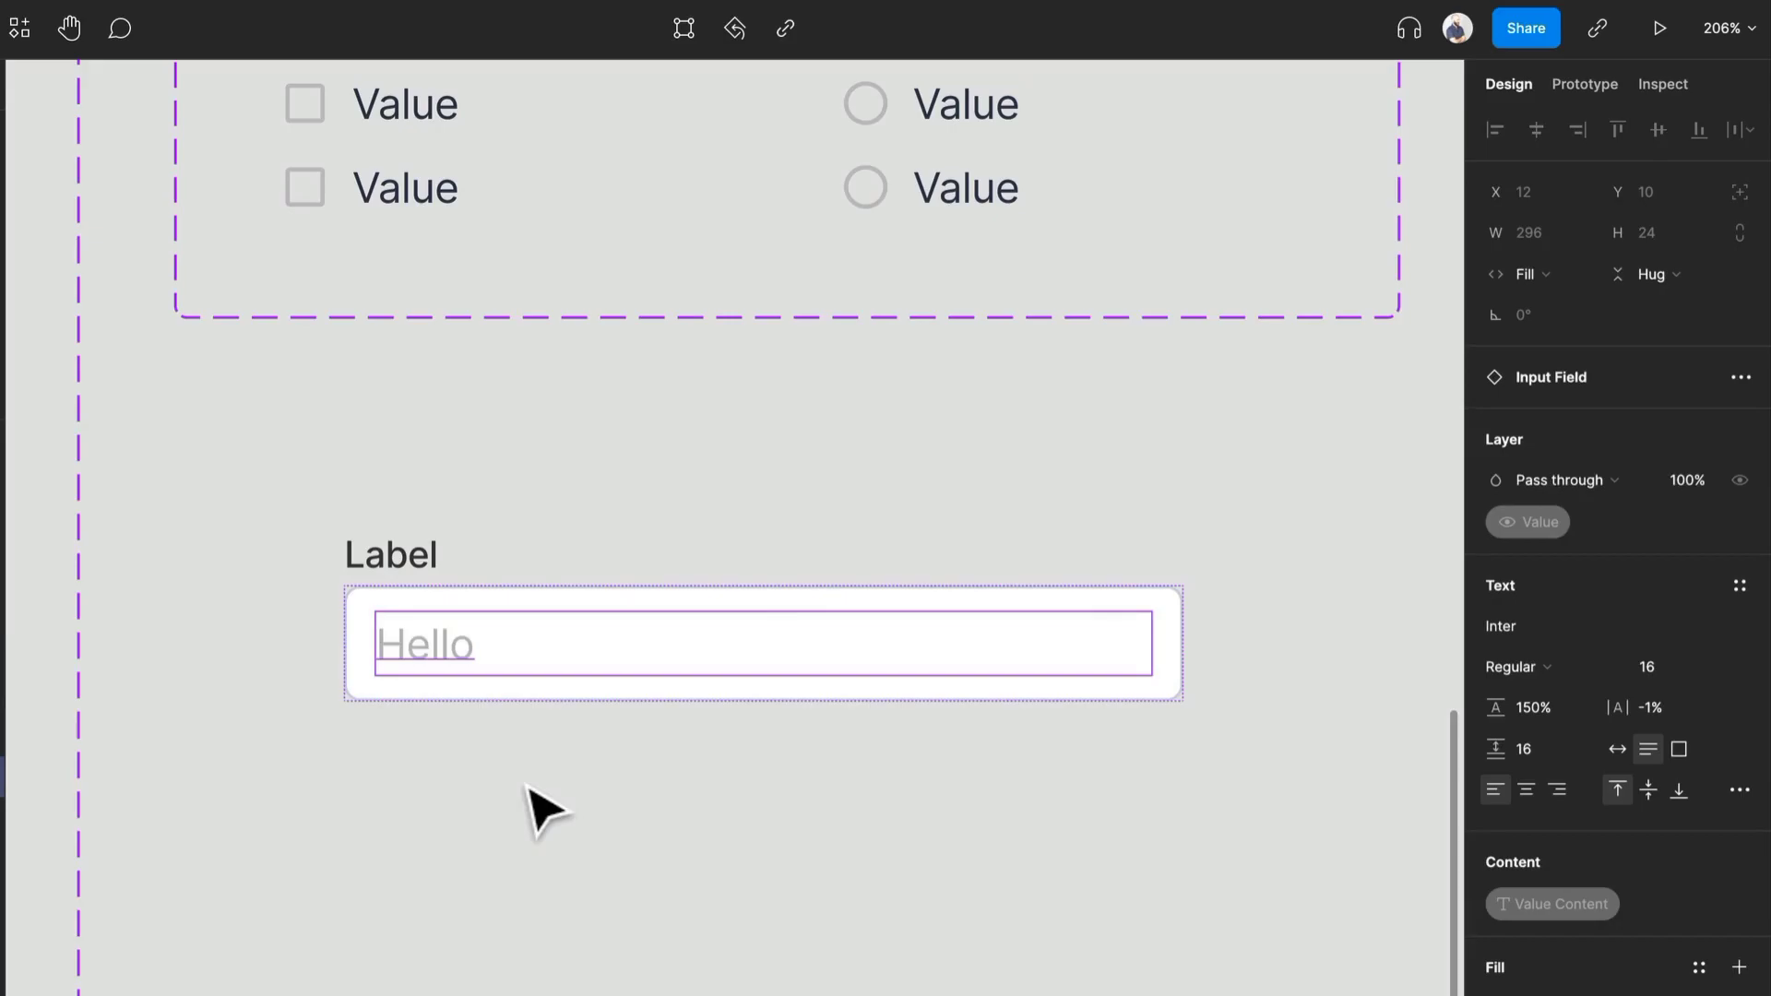
click(531, 793)
- Turn on the left icon of the standalone button instance and set its icon type to Date Range
scroll(275, 684, down, 3)
drag(253, 695, 1319, 850)
drag(422, 587, 1146, 627)
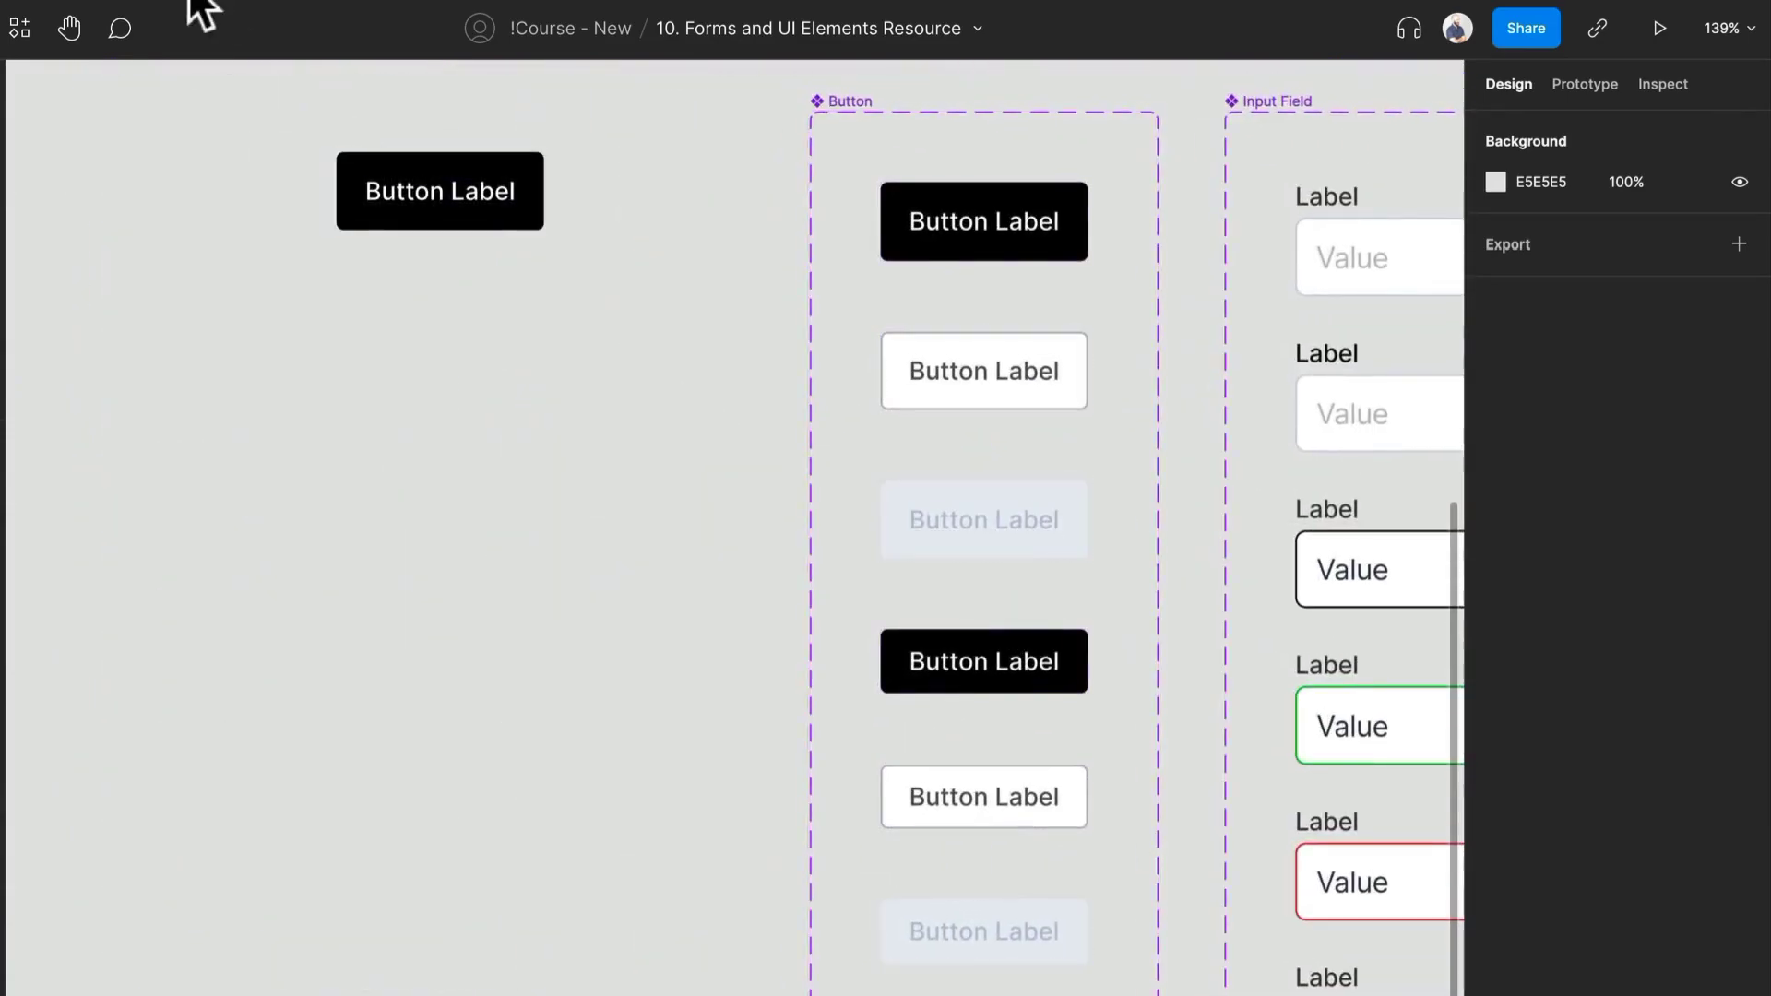
click(495, 223)
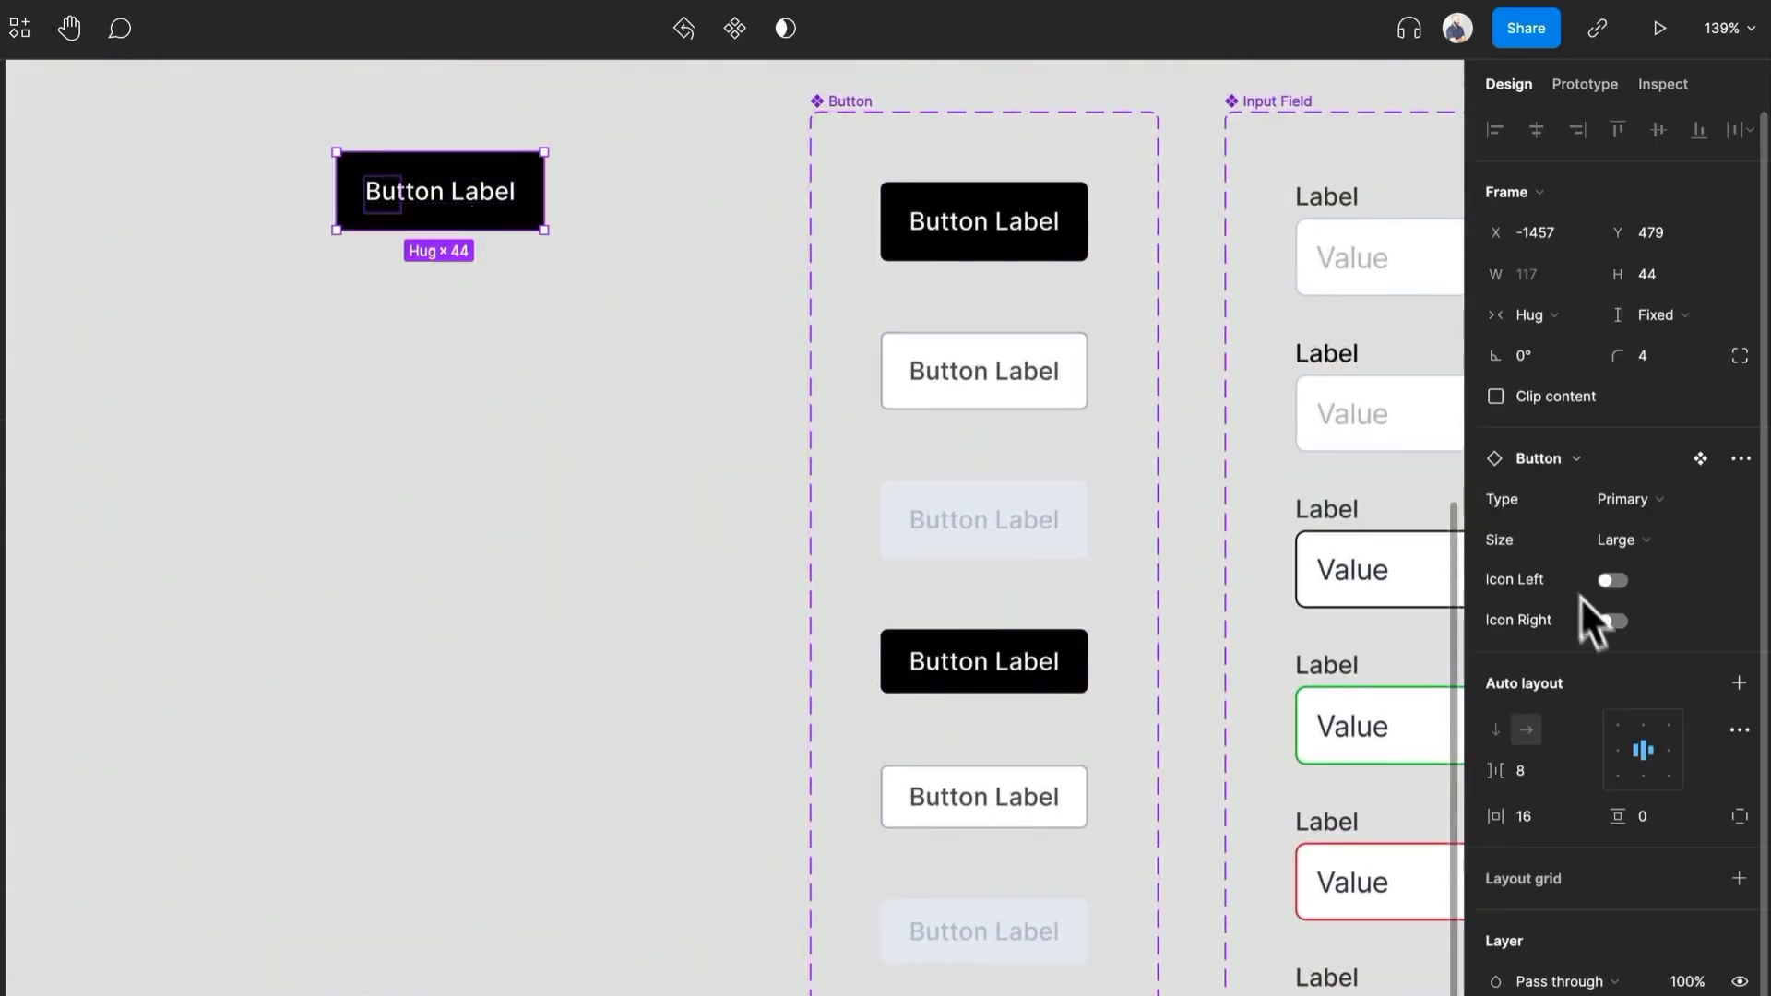
click(1615, 583)
click(1617, 583)
click(1618, 583)
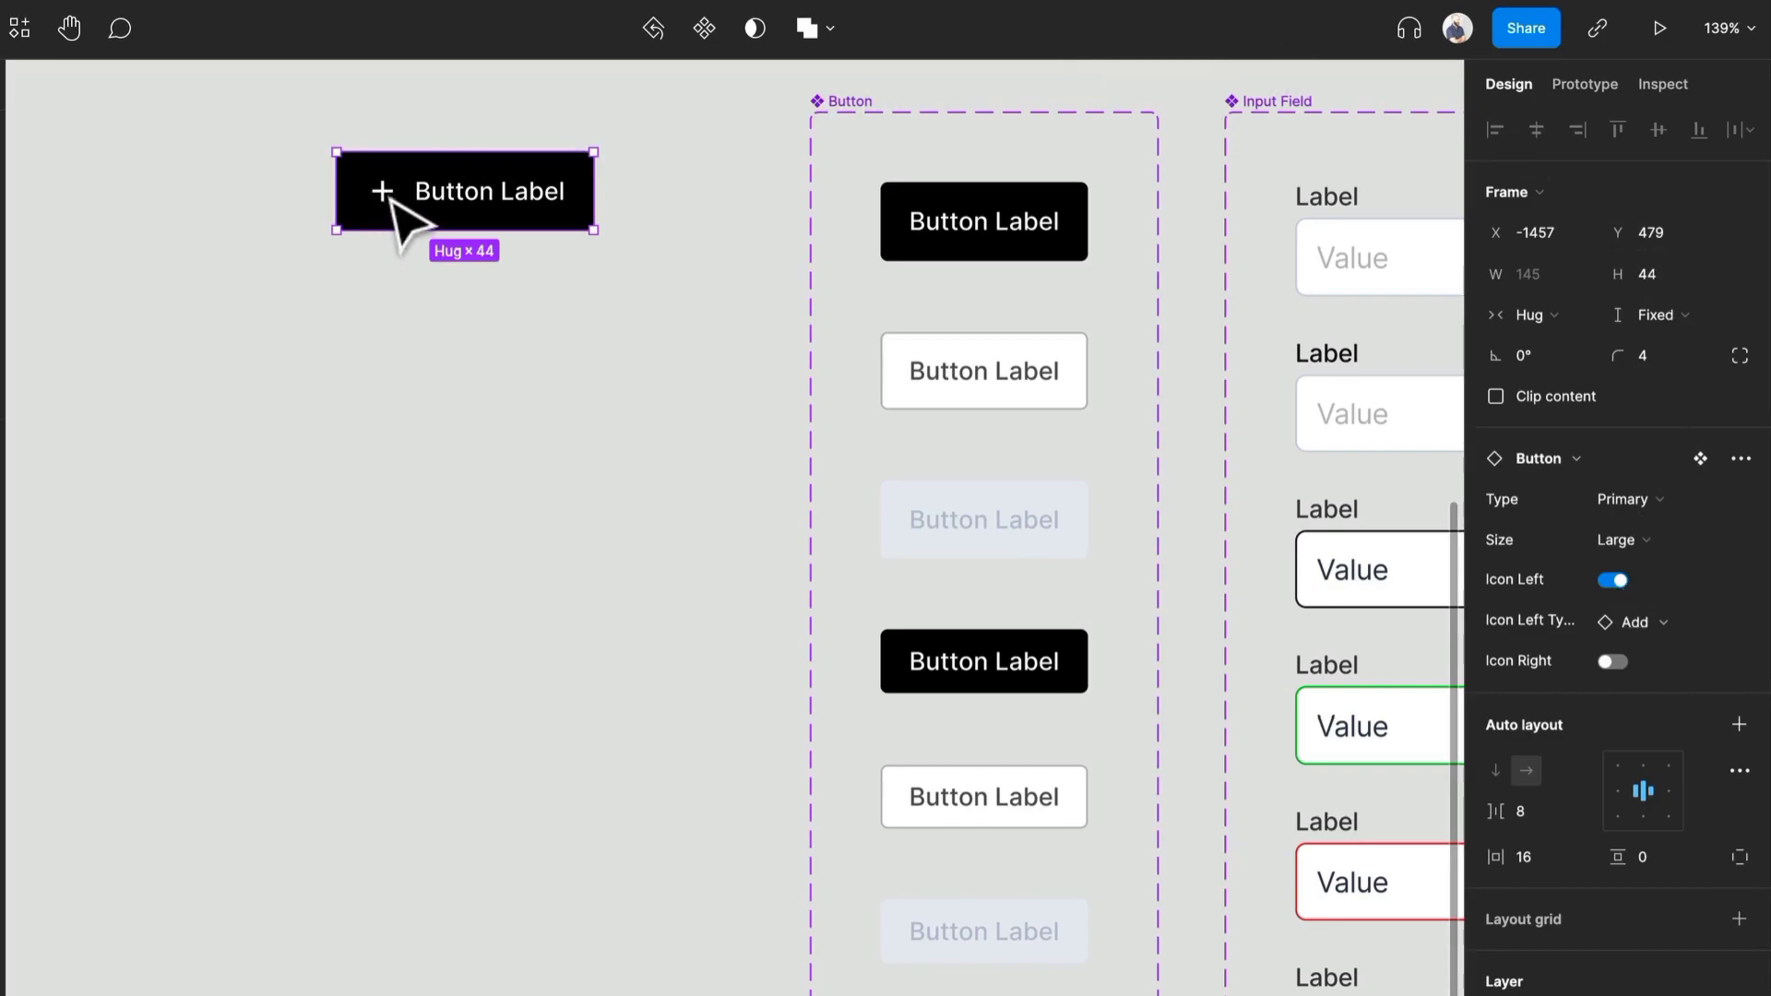
click(1636, 614)
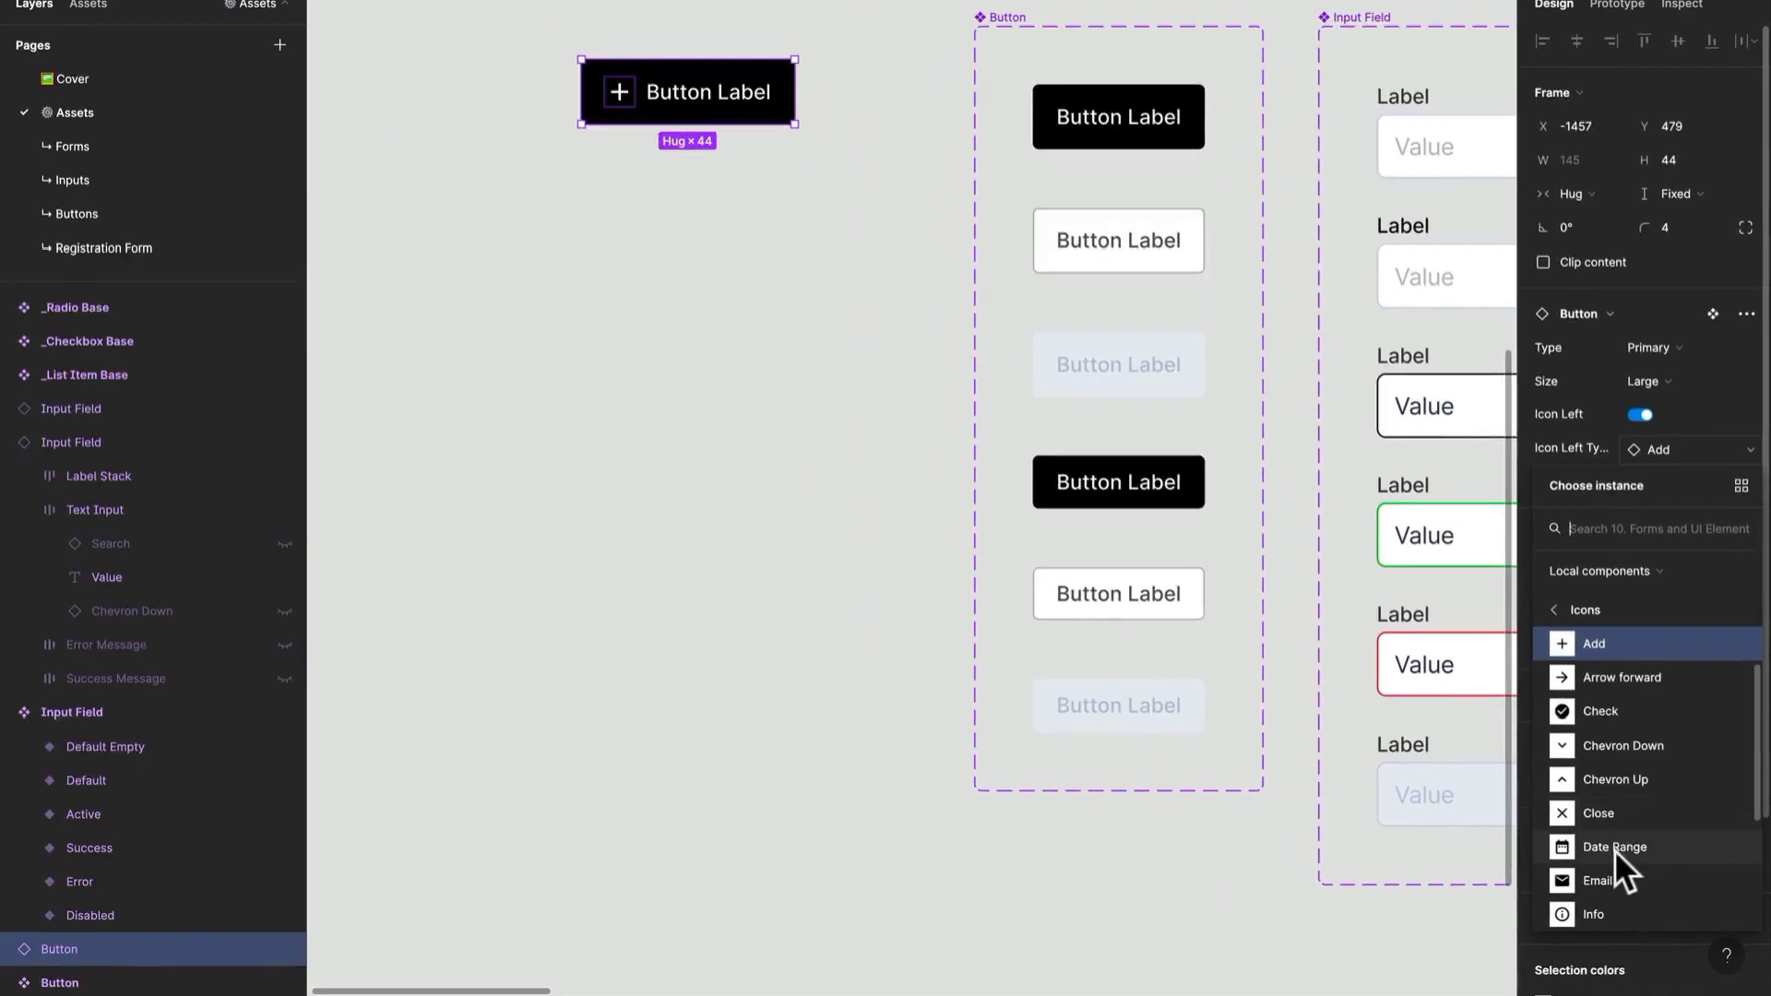
click(1614, 847)
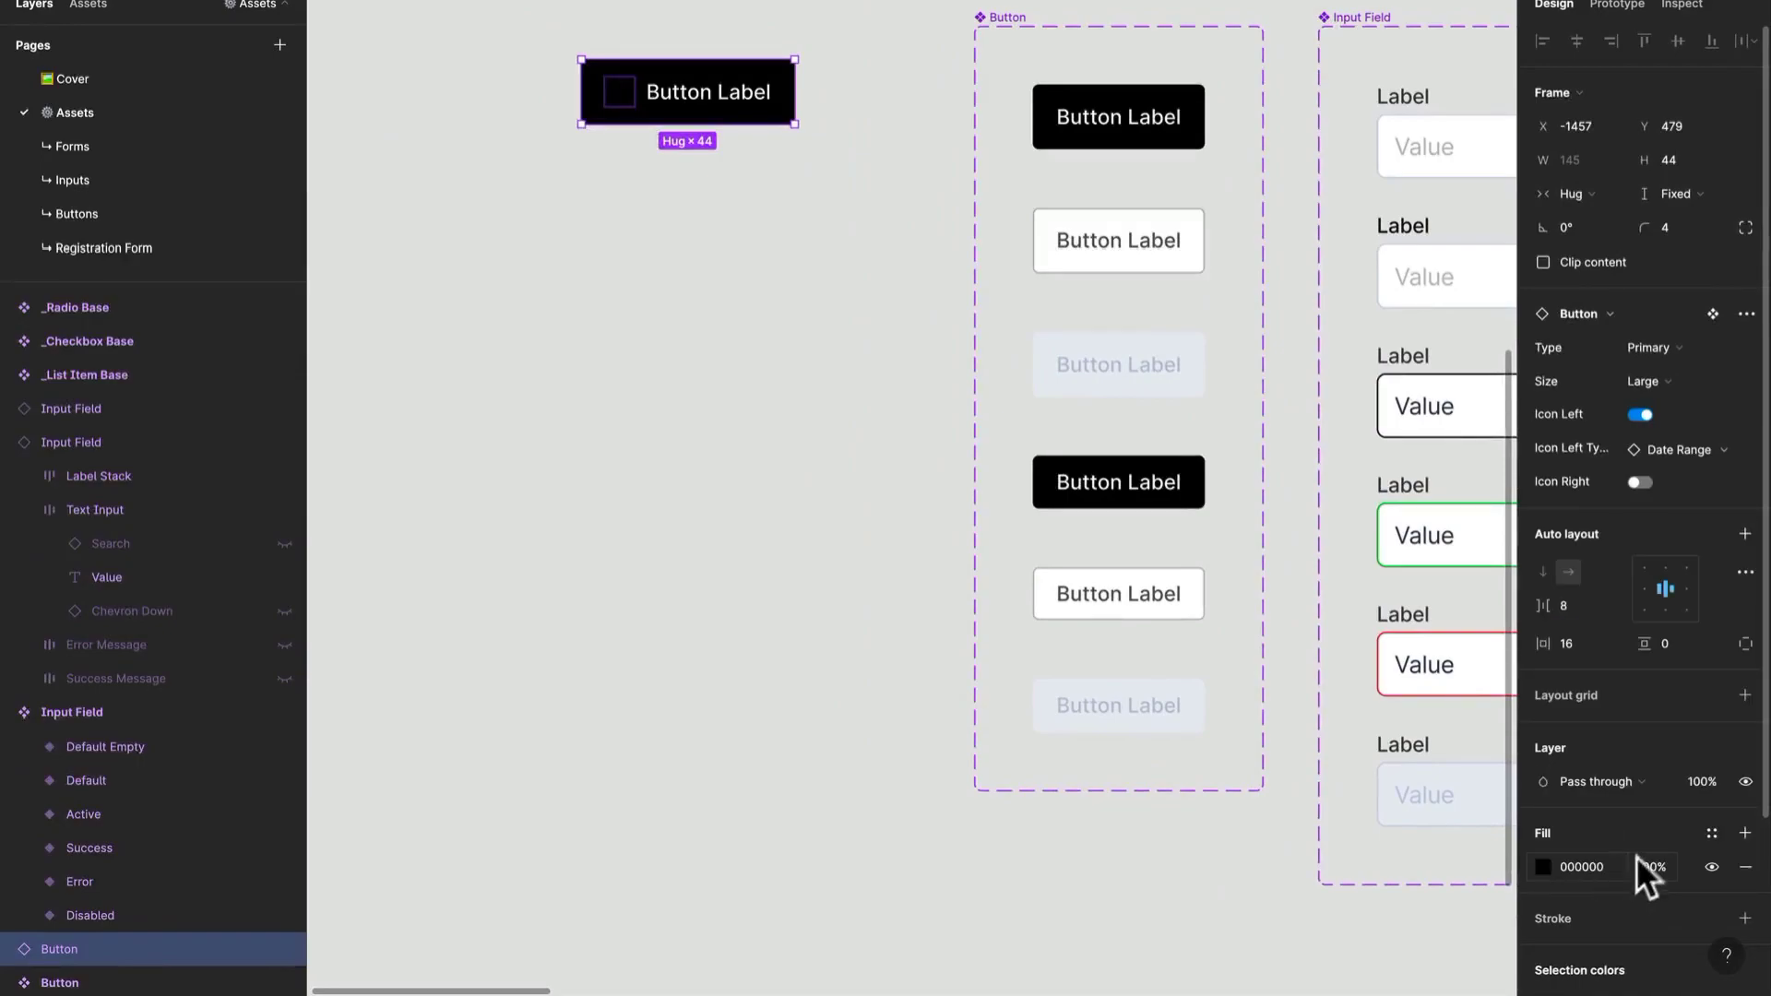
click(1708, 833)
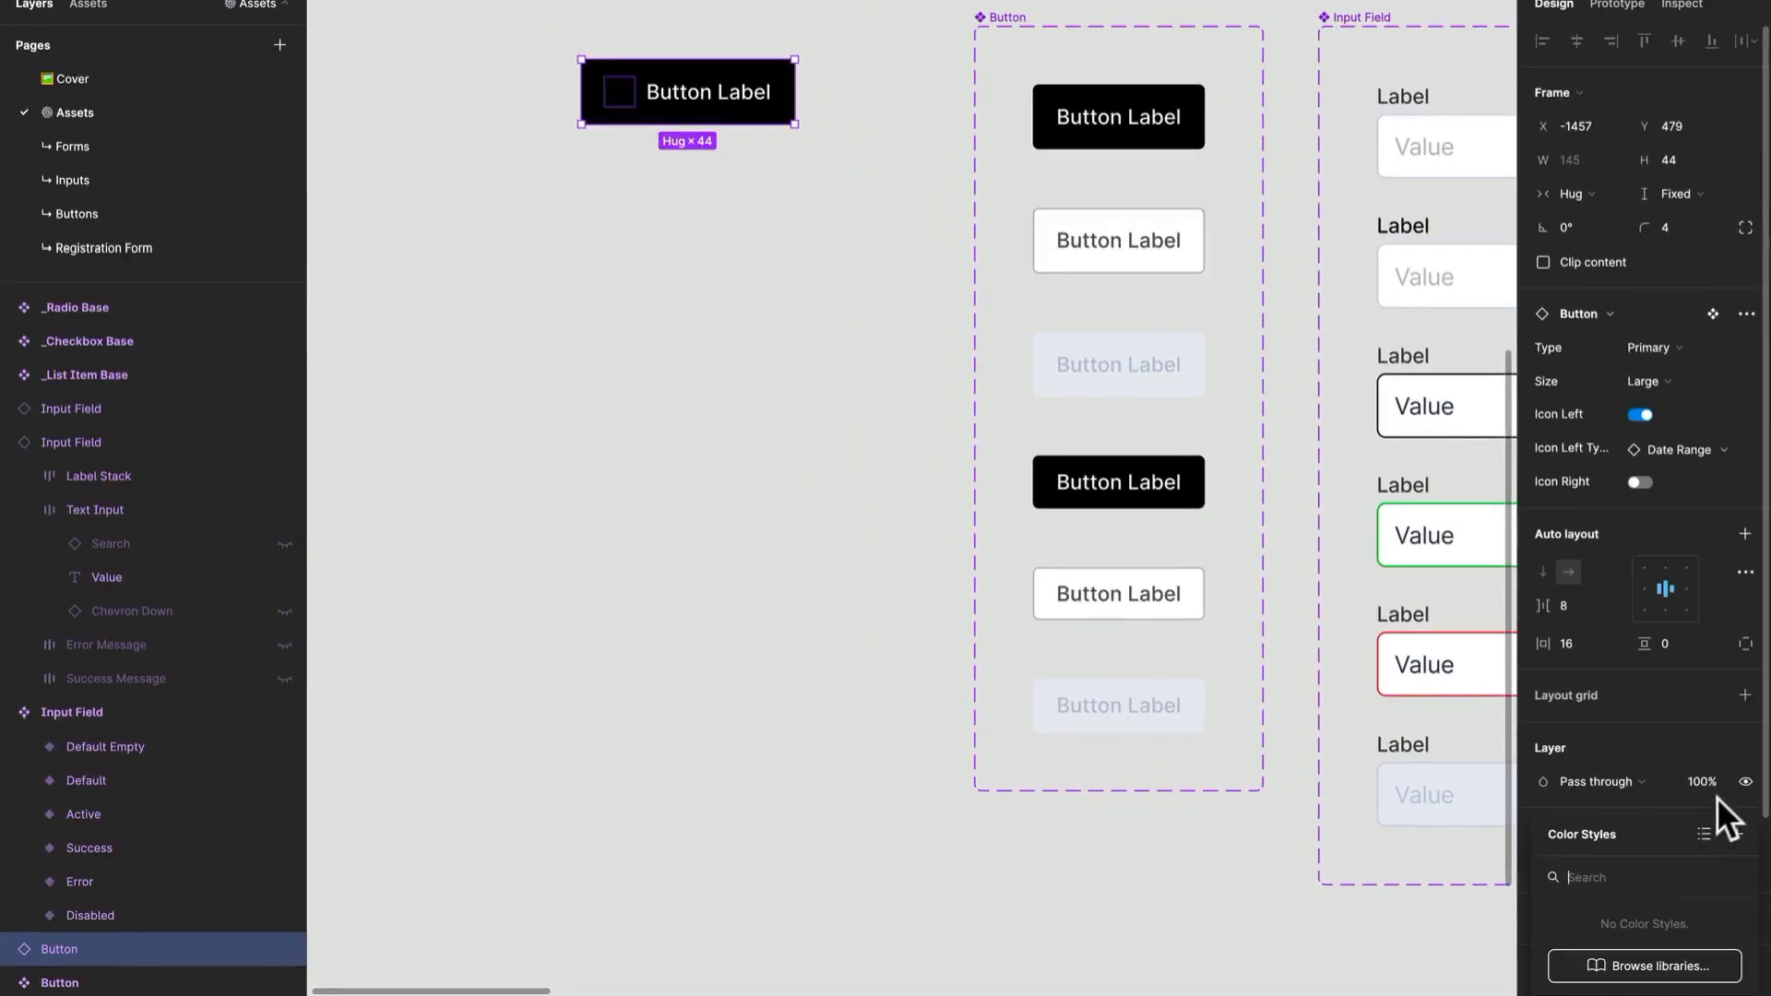
click(1446, 843)
click(1291, 863)
- Change the colour of the date icon nested in the button instance to white (FFFFFF)
click(761, 129)
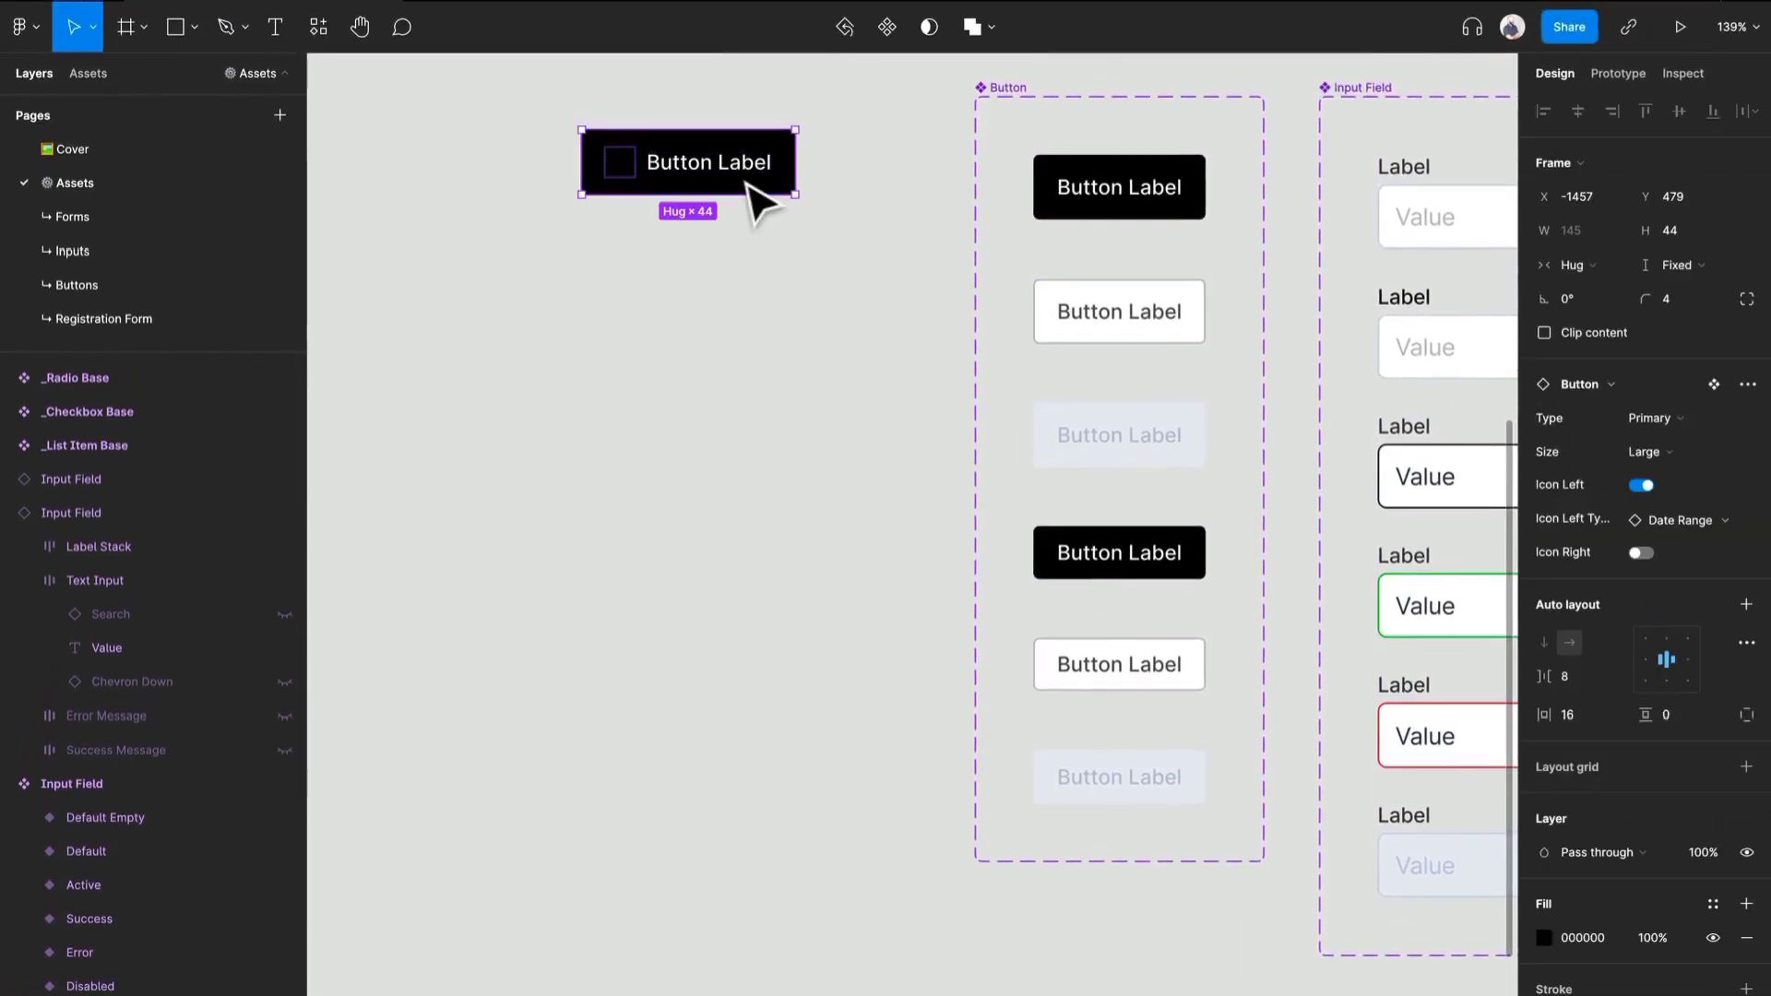
scroll(1579, 967, down, 5)
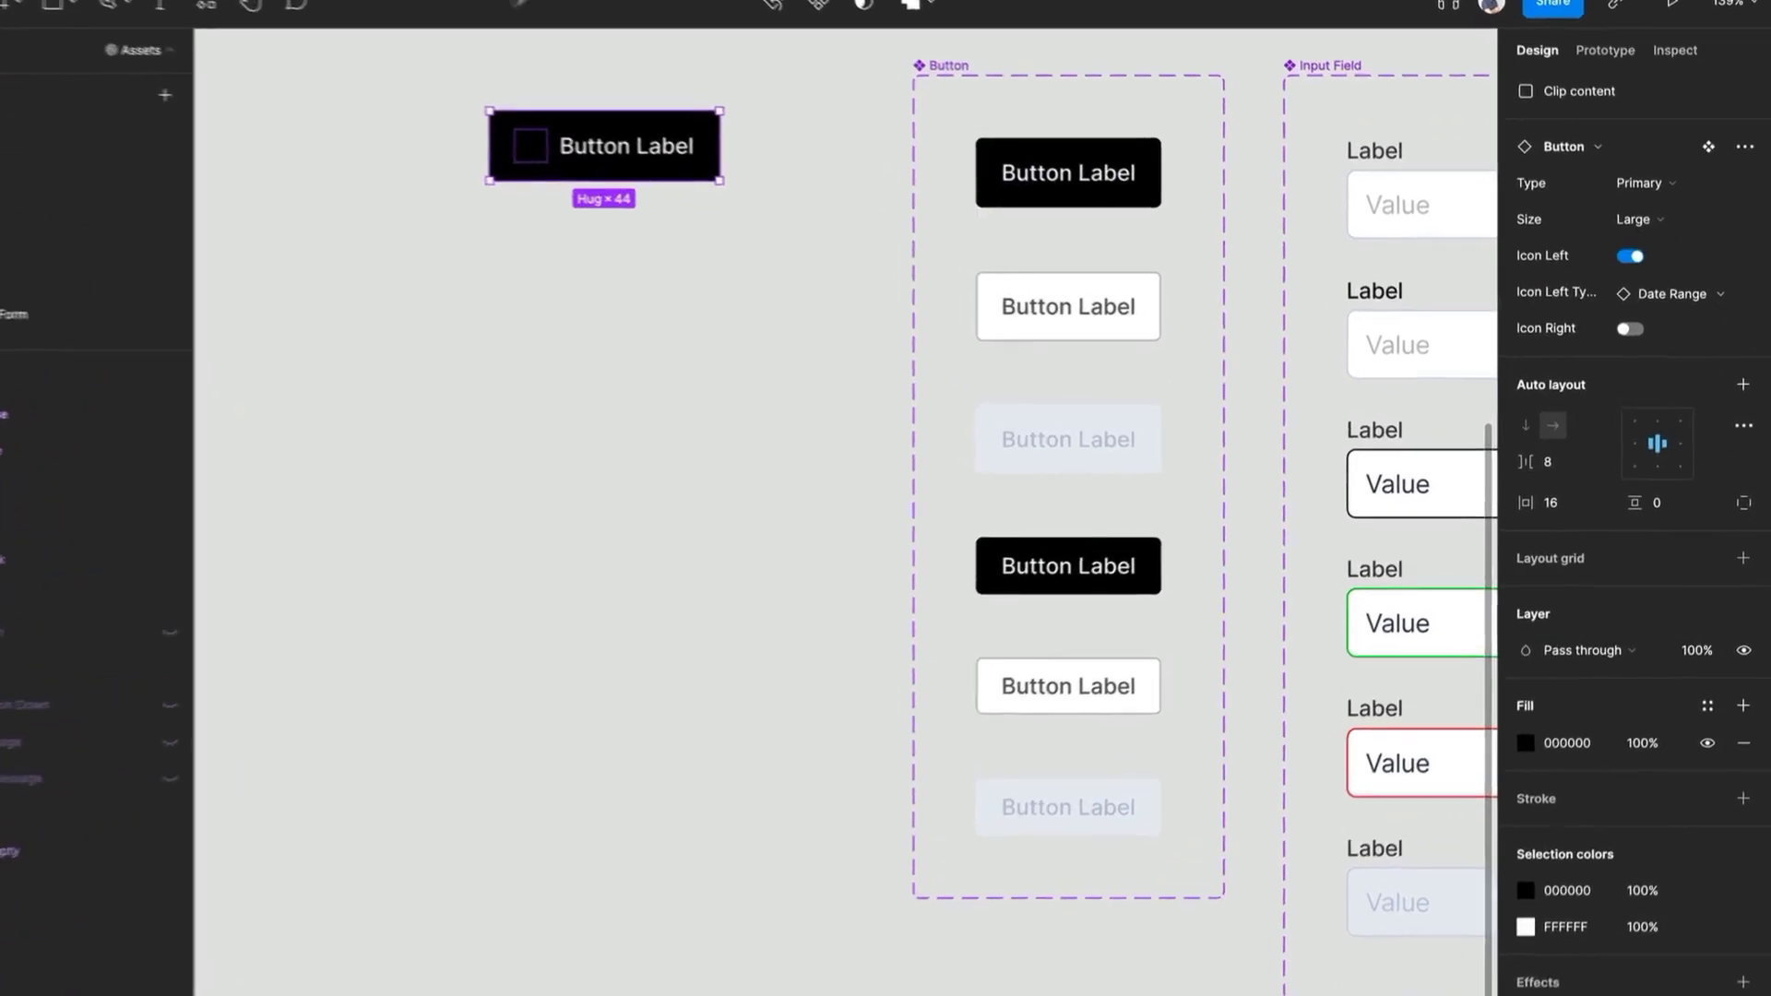
double_click(534, 153)
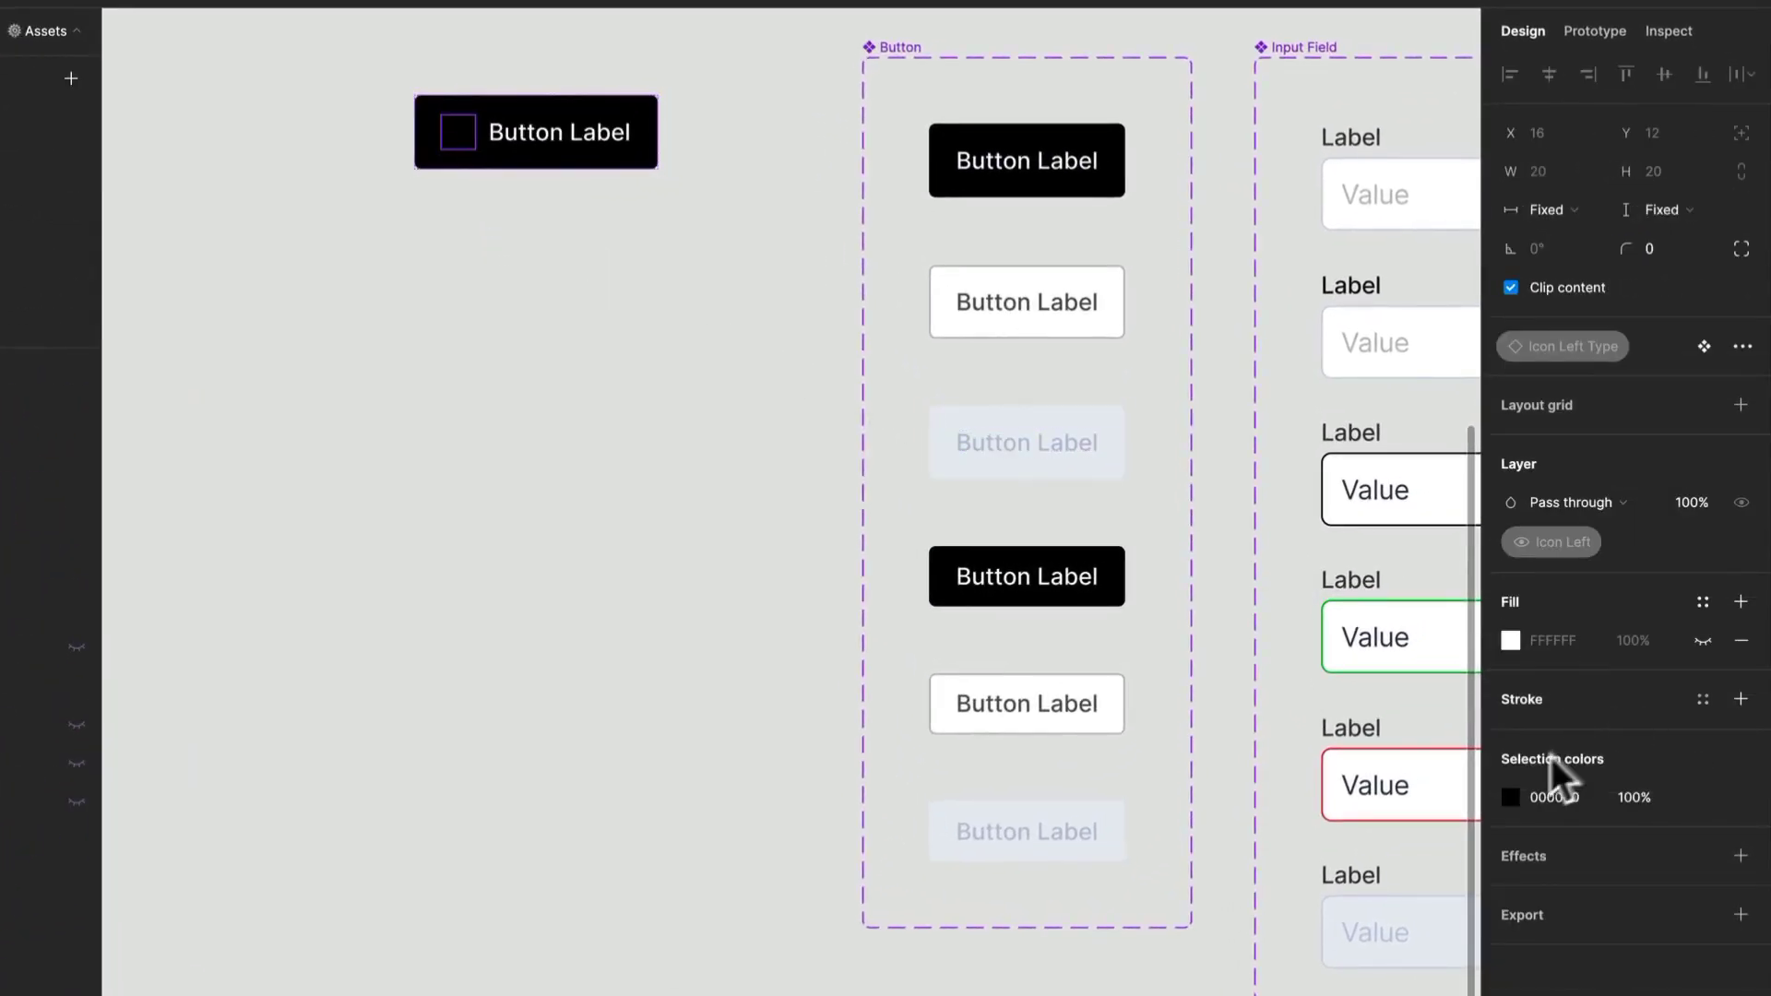
click(1510, 796)
drag(1451, 793, 1107, 494)
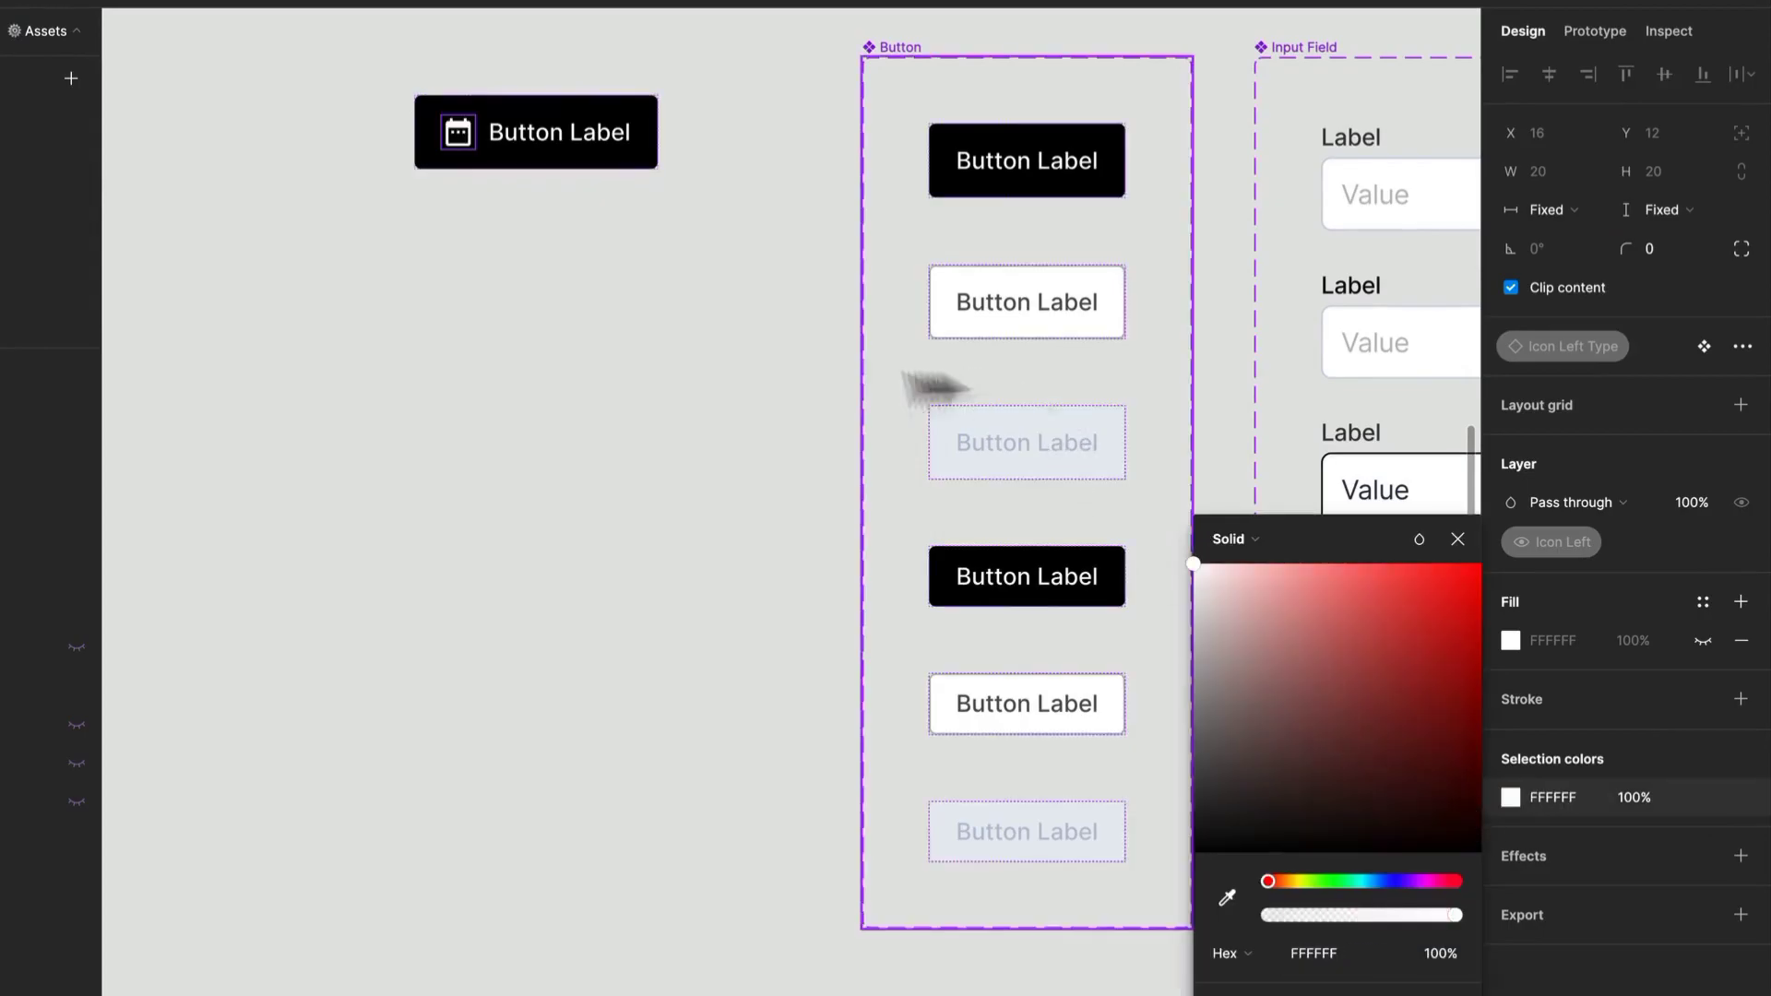
click(533, 382)
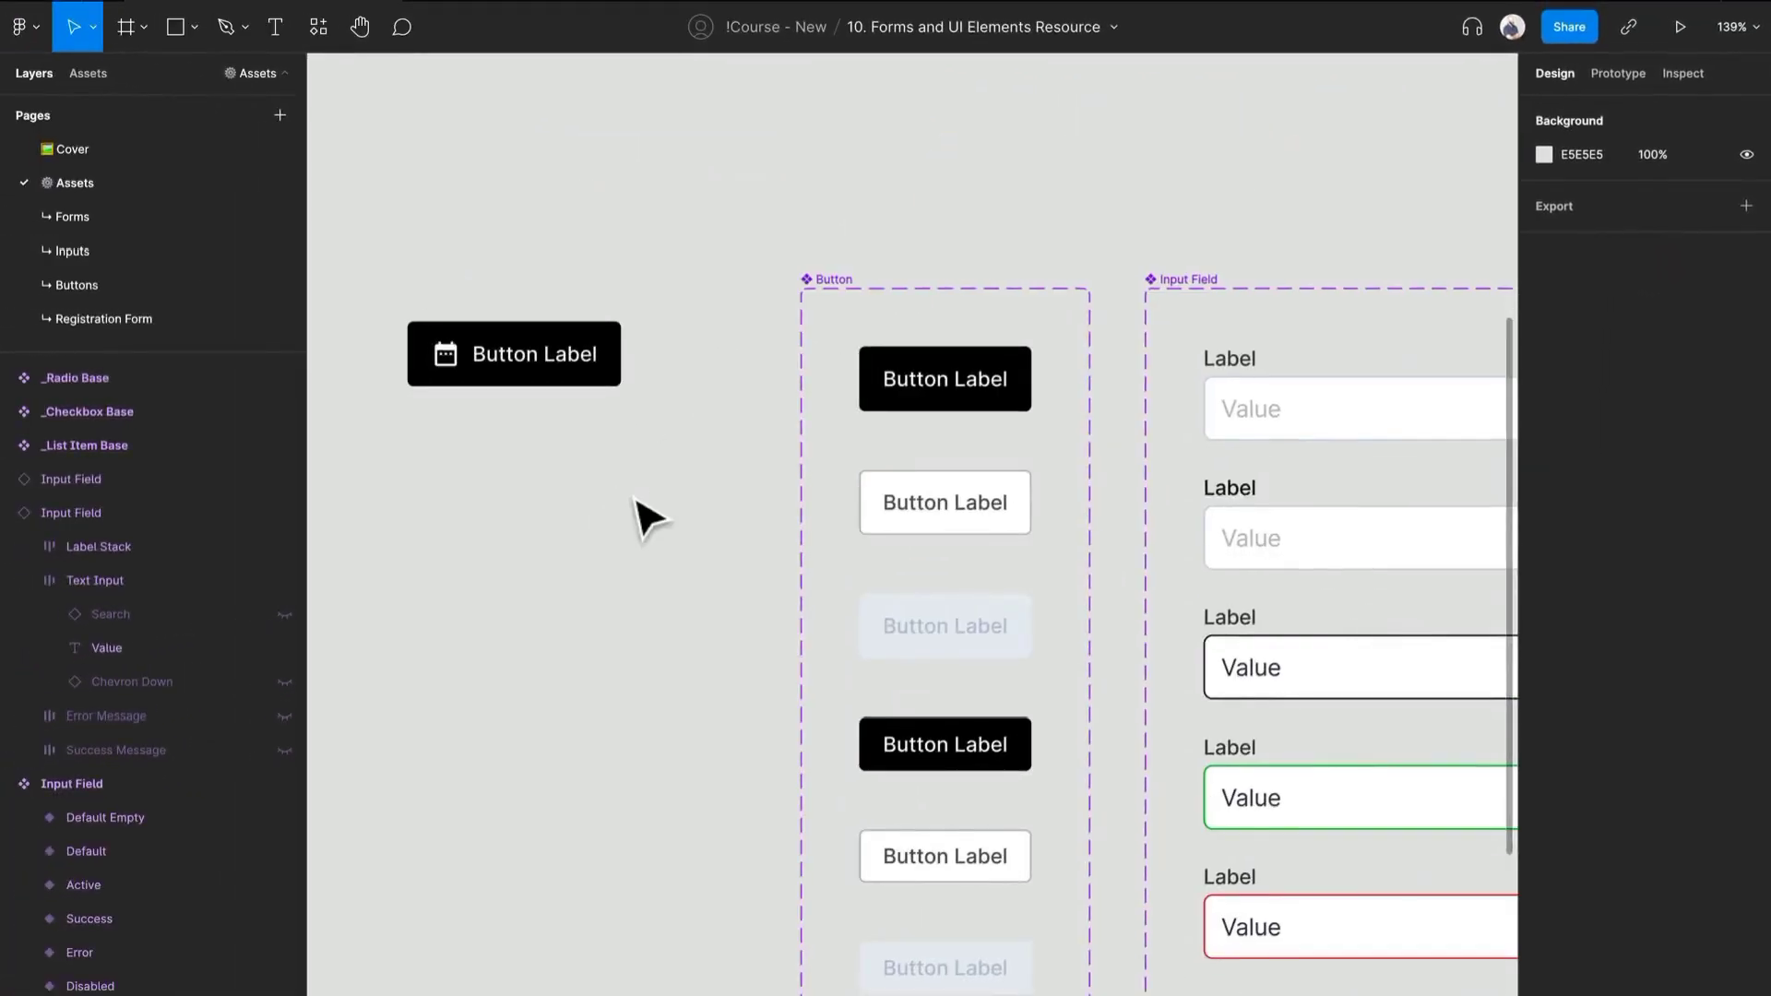
scroll(646, 518, down, 1)
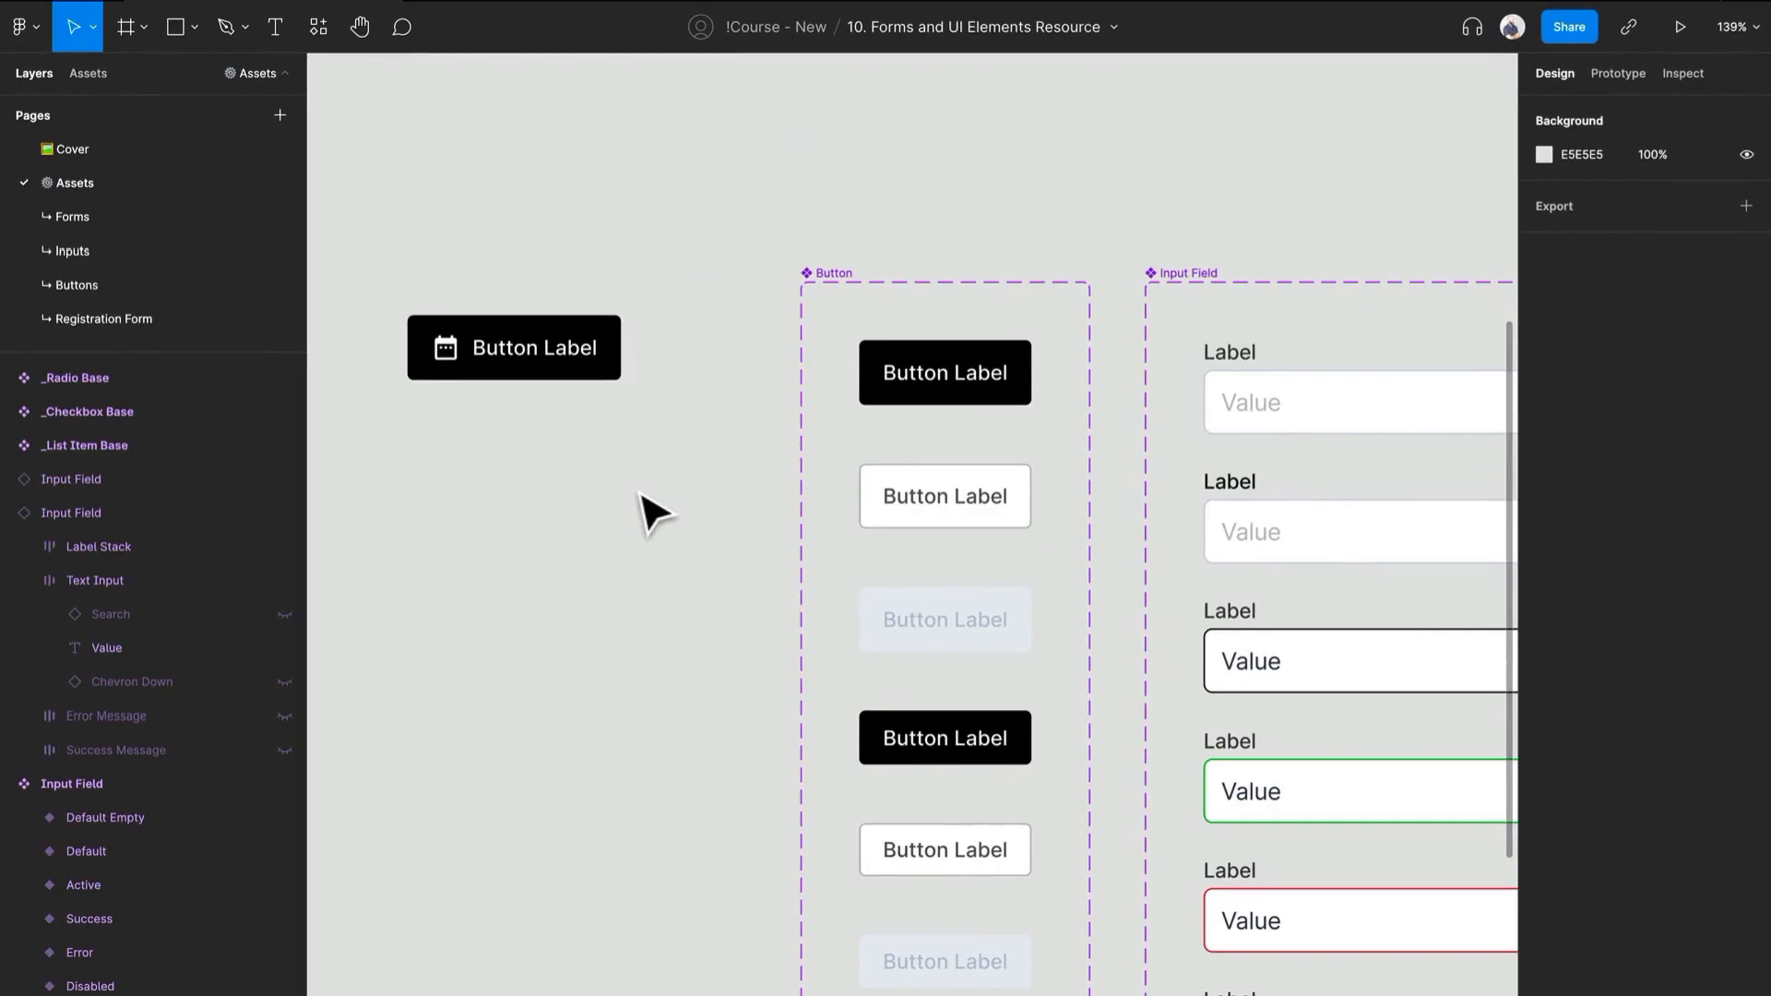